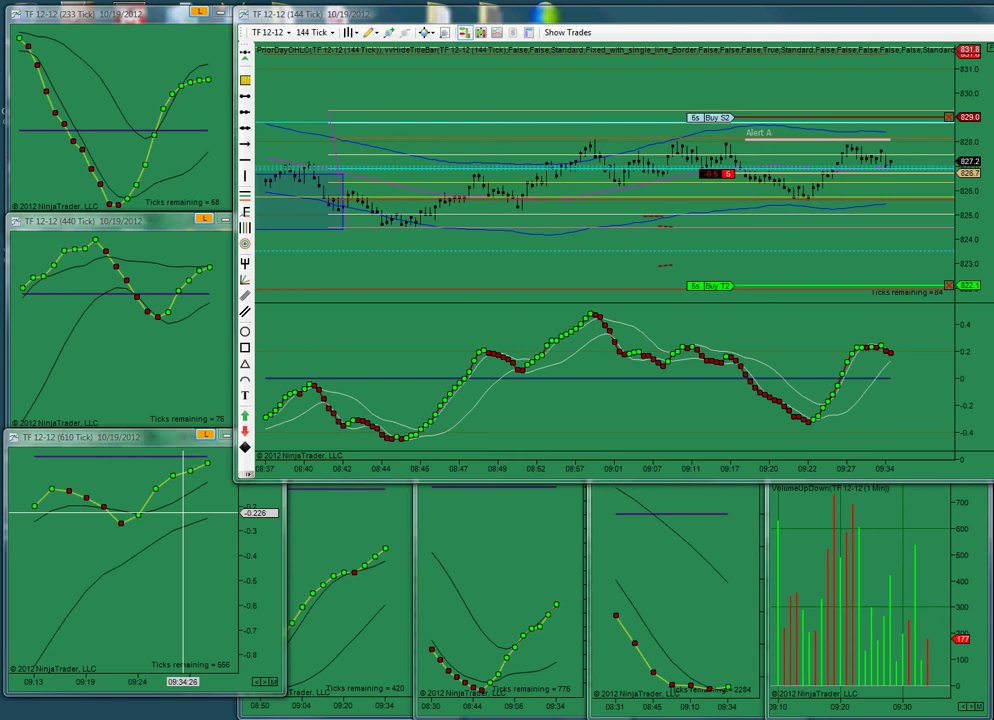
# - Bring the Control Center window to the front from the NinjaTrader taskbar window list
pyautogui.click(810, 546)
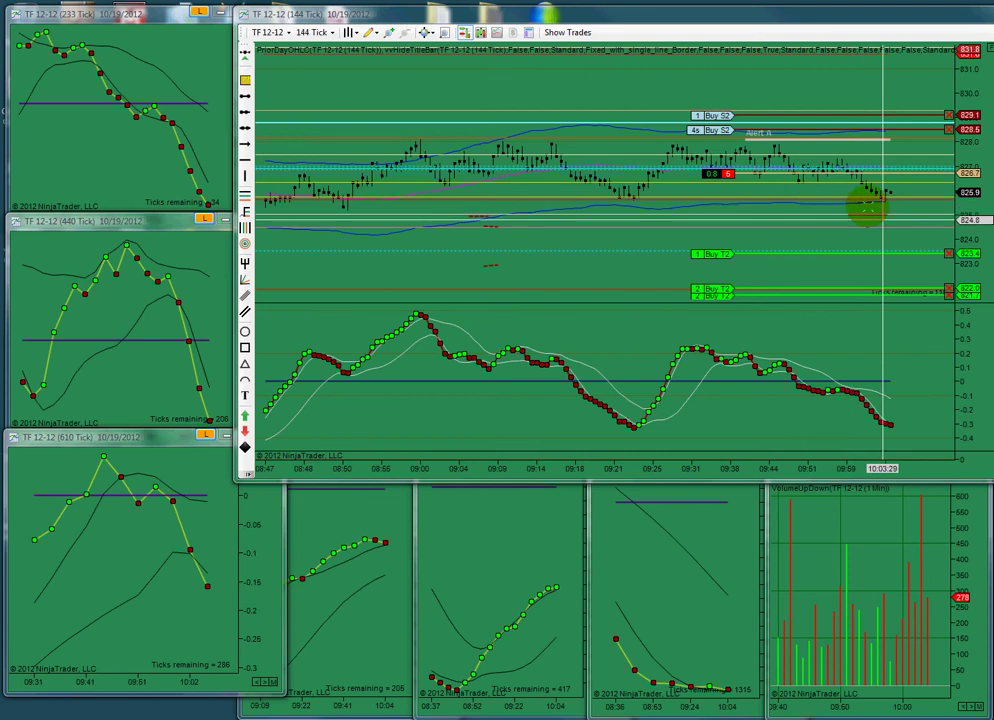
pyautogui.moveTo(830, 180); pyautogui.dragTo(787, 294)
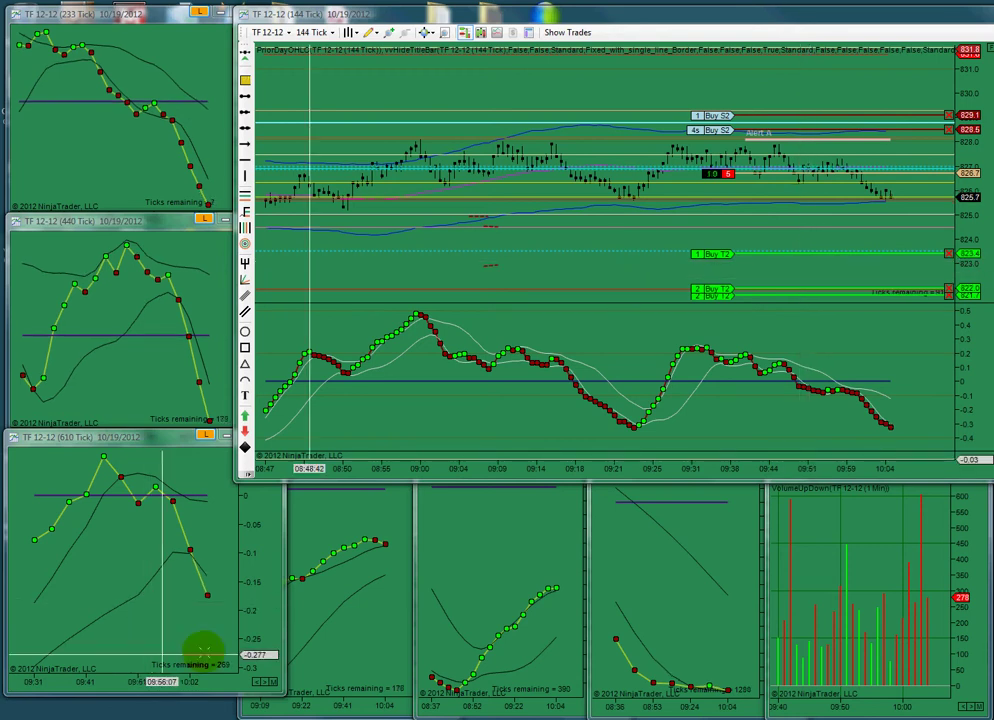
pyautogui.moveTo(178, 715)
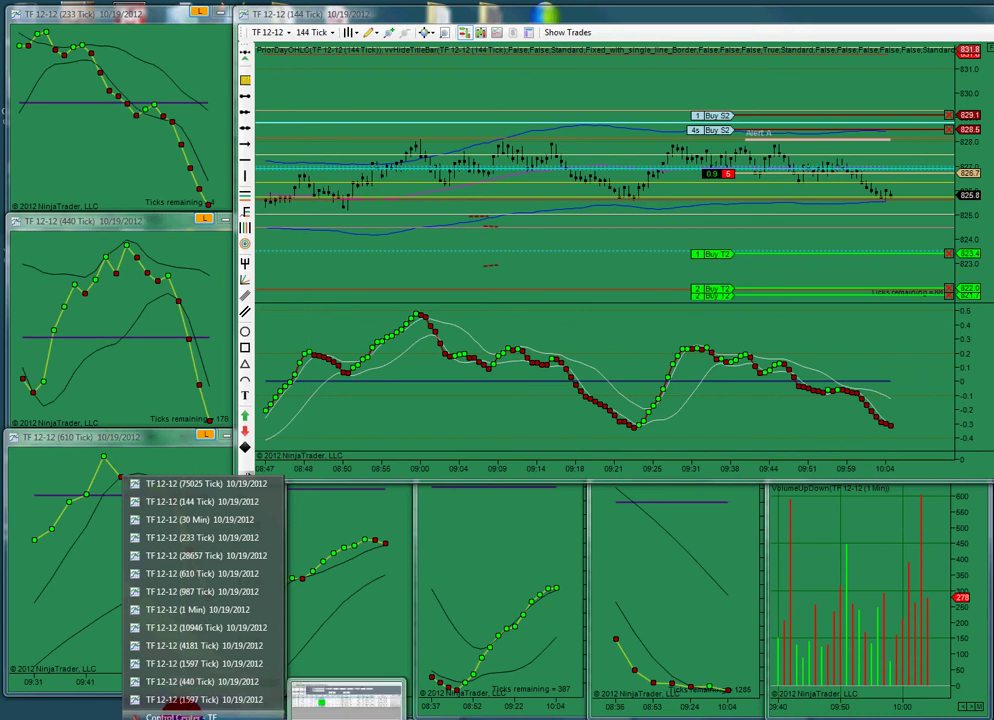
pyautogui.click(178, 716)
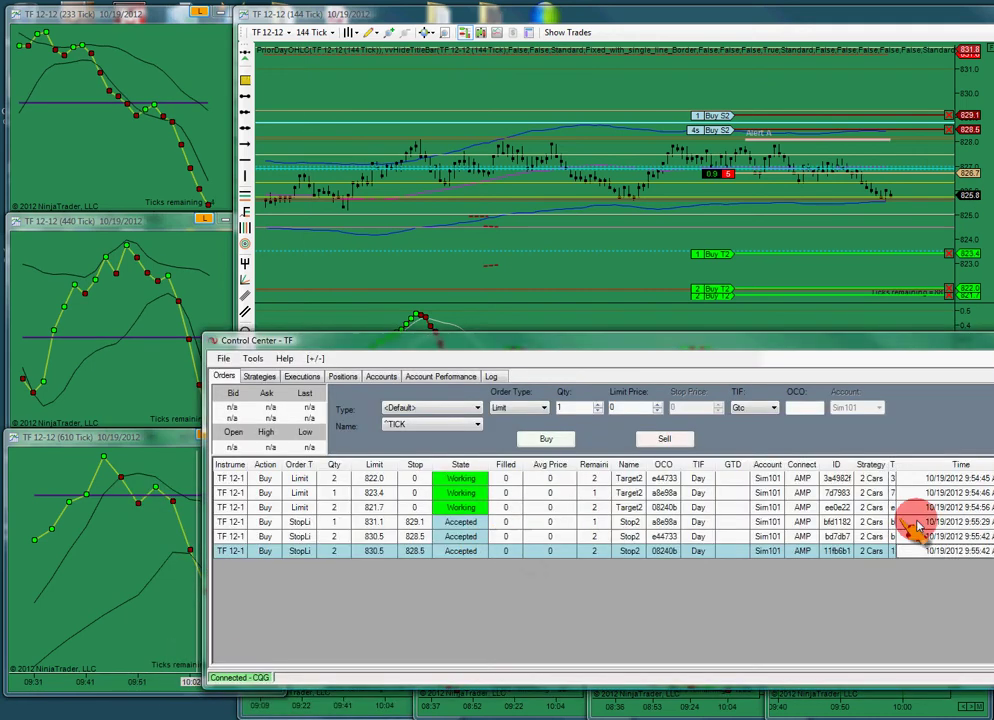
pyautogui.rightClick(749, 497)
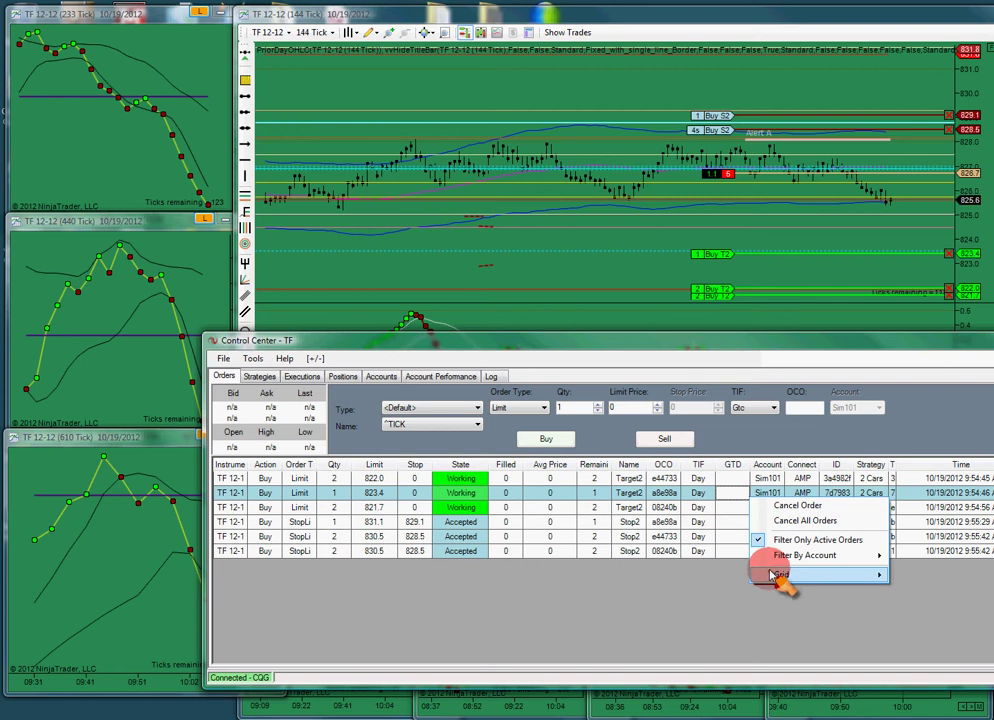
pyautogui.moveTo(779, 575)
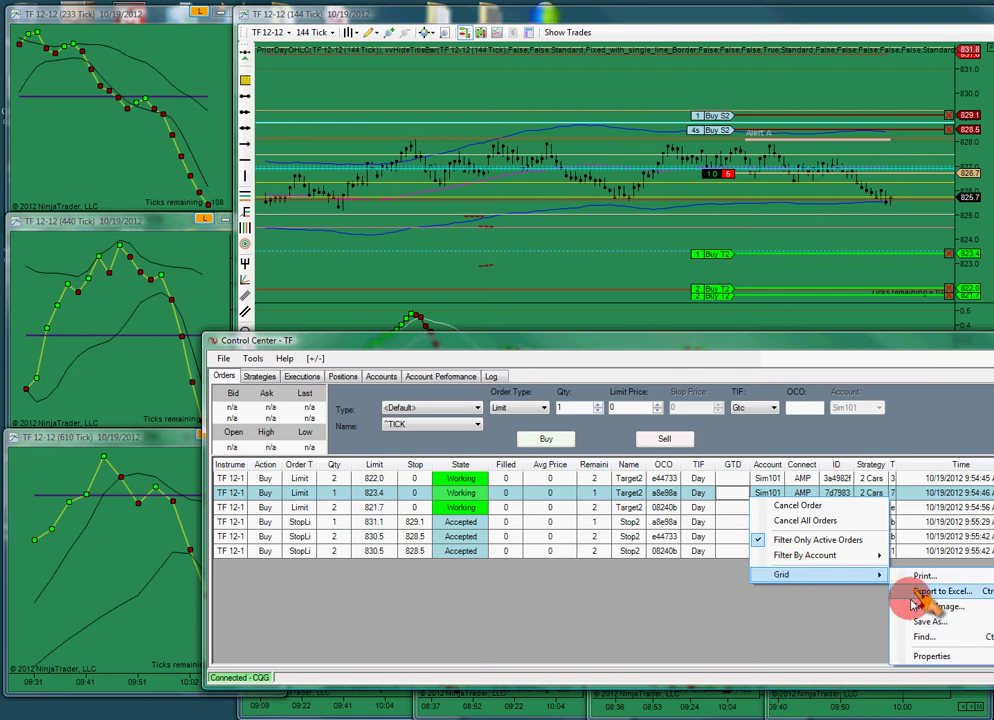
pyautogui.click(924, 657)
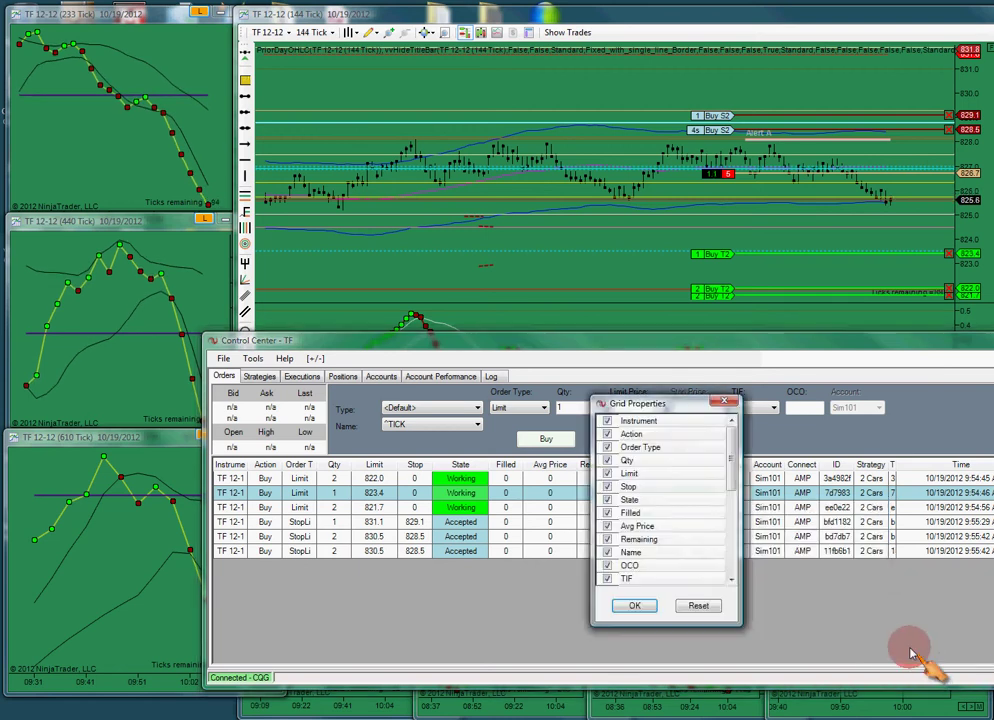
pyautogui.moveTo(735, 422); pyautogui.dragTo(732, 563)
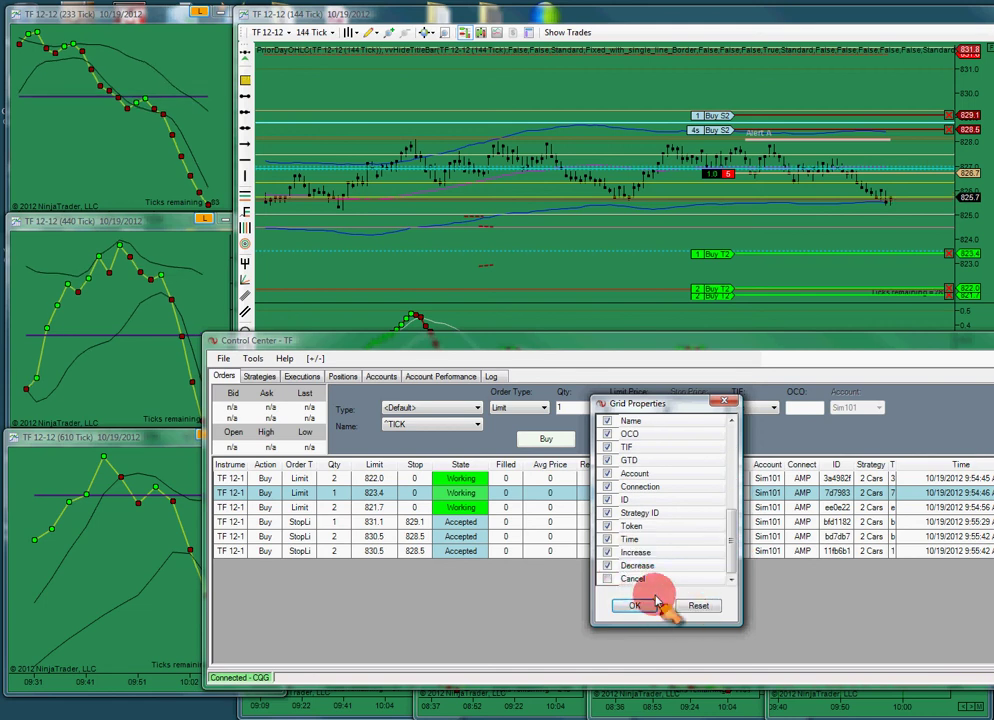
pyautogui.click(727, 403)
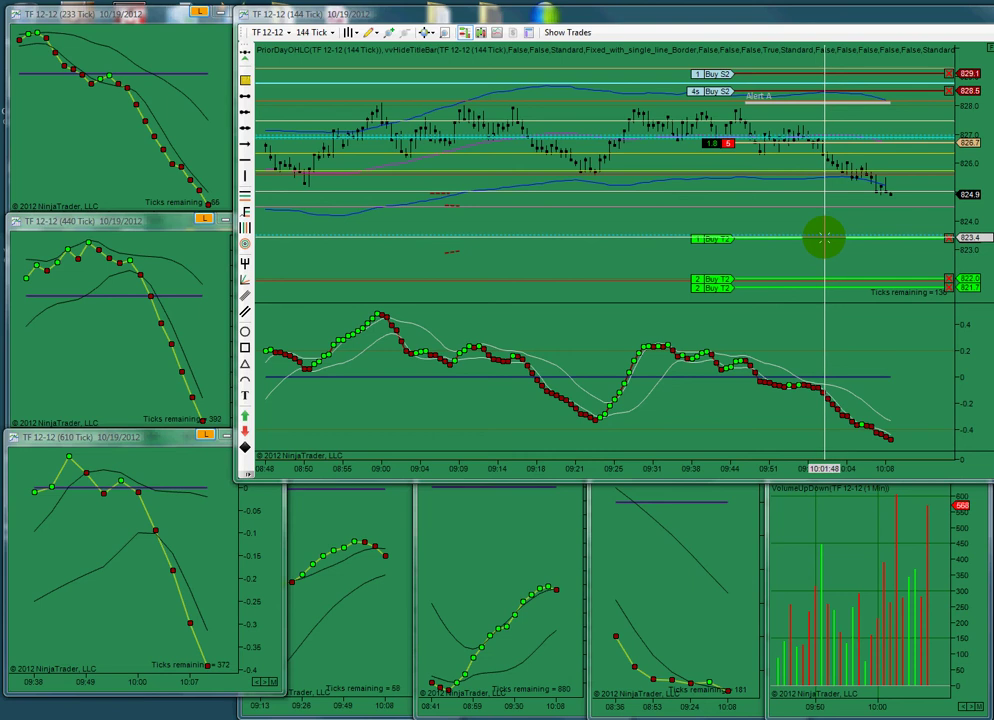
# - Move the one-contract 823.4 Buy T2 target up to market so it fills, leaving four contracts short
pyautogui.moveTo(824, 238); pyautogui.dragTo(839, 189)
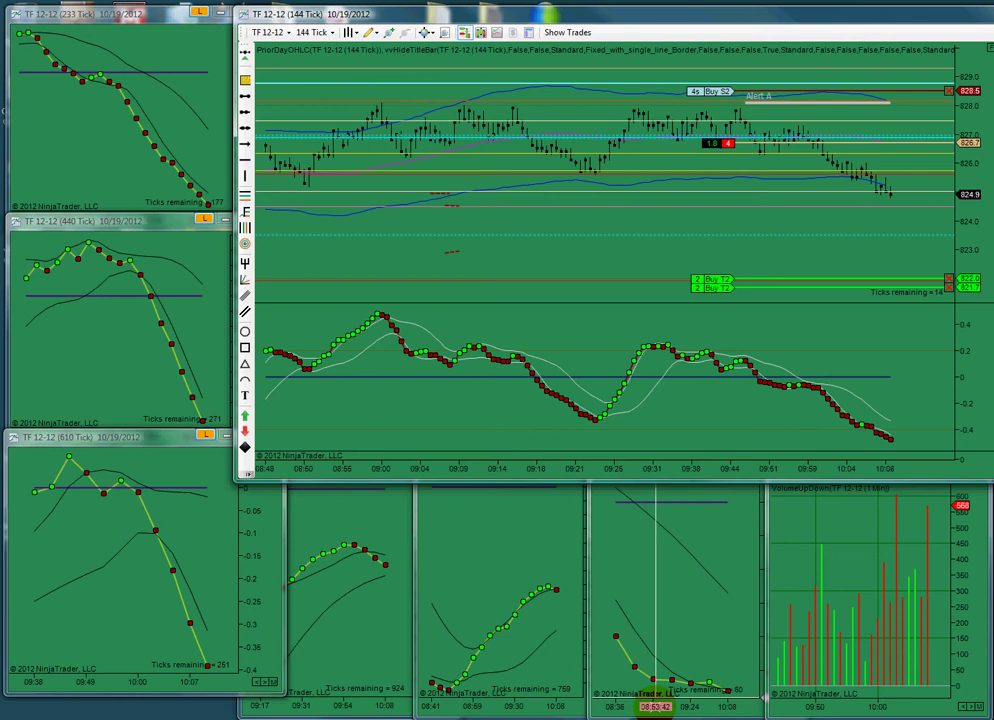
# - On the 4181-tick chart, move the two-contract Buy T2 target to 823.6 to cover two contracts
pyautogui.click(655, 705)
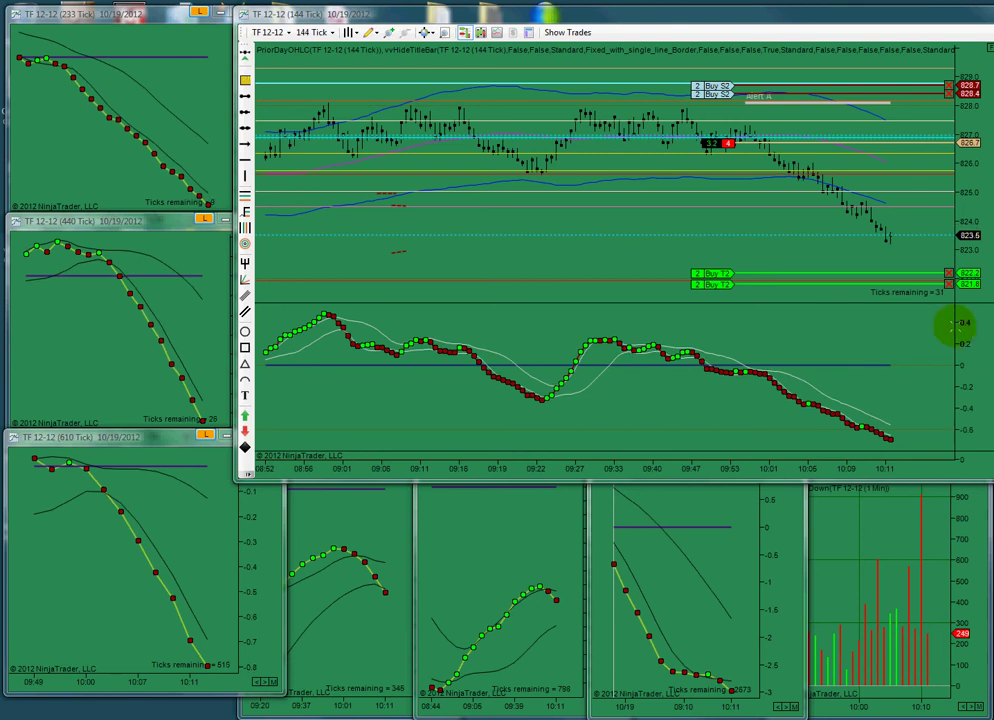
pyautogui.click(822, 274)
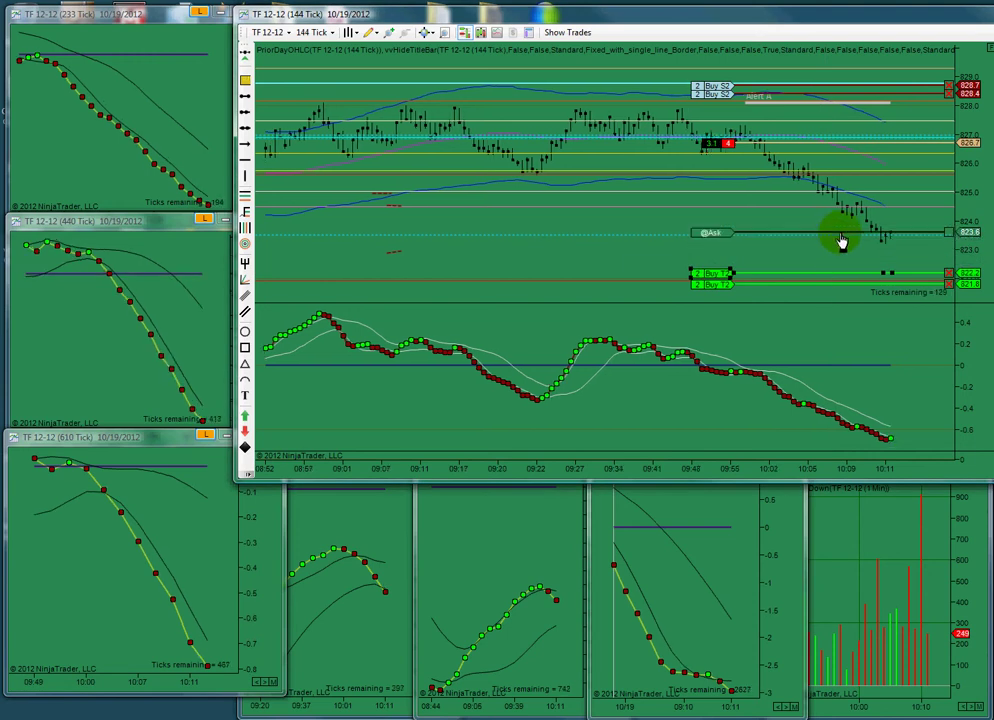
pyautogui.click(842, 233)
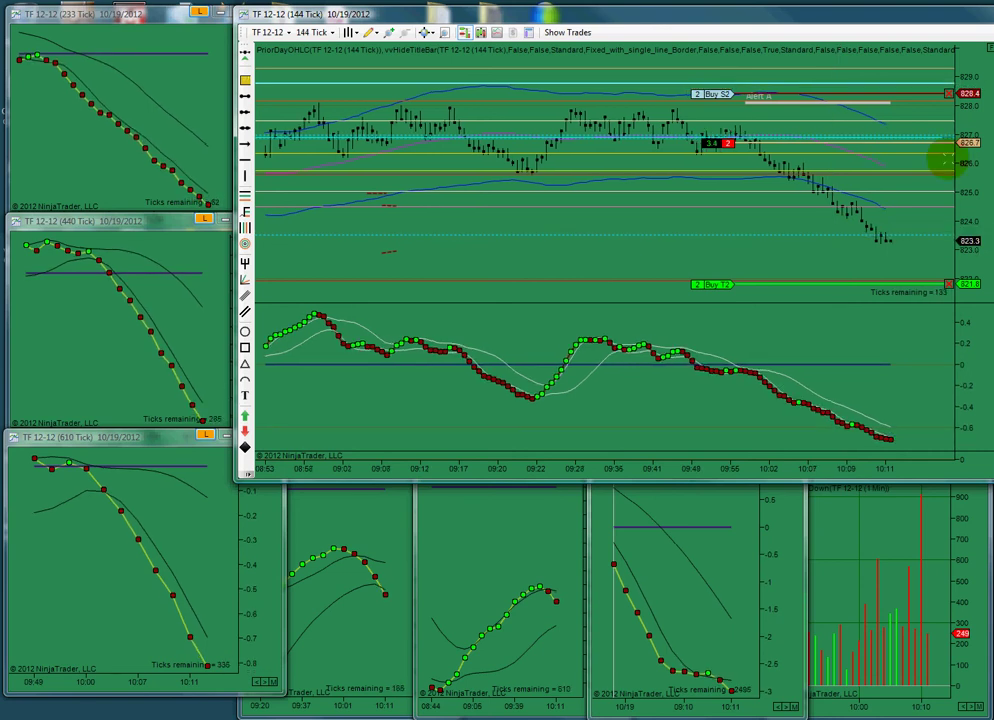
# - Pull the Buy S2 stop down to 826.4 and pan the price axis to lower prices
pyautogui.click(878, 96)
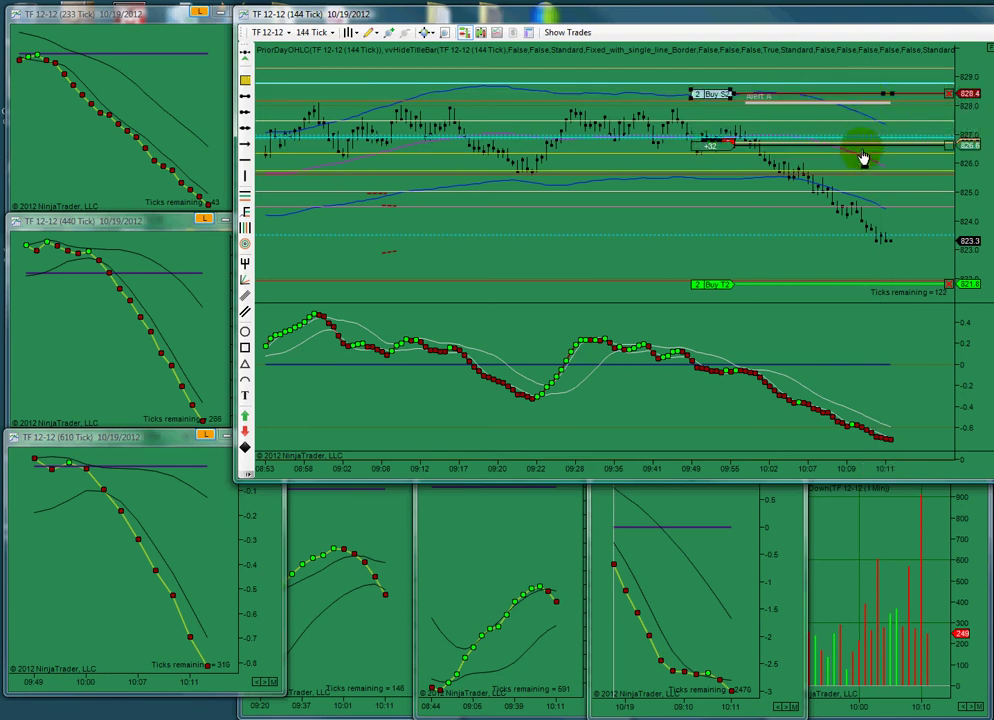
pyautogui.click(862, 160)
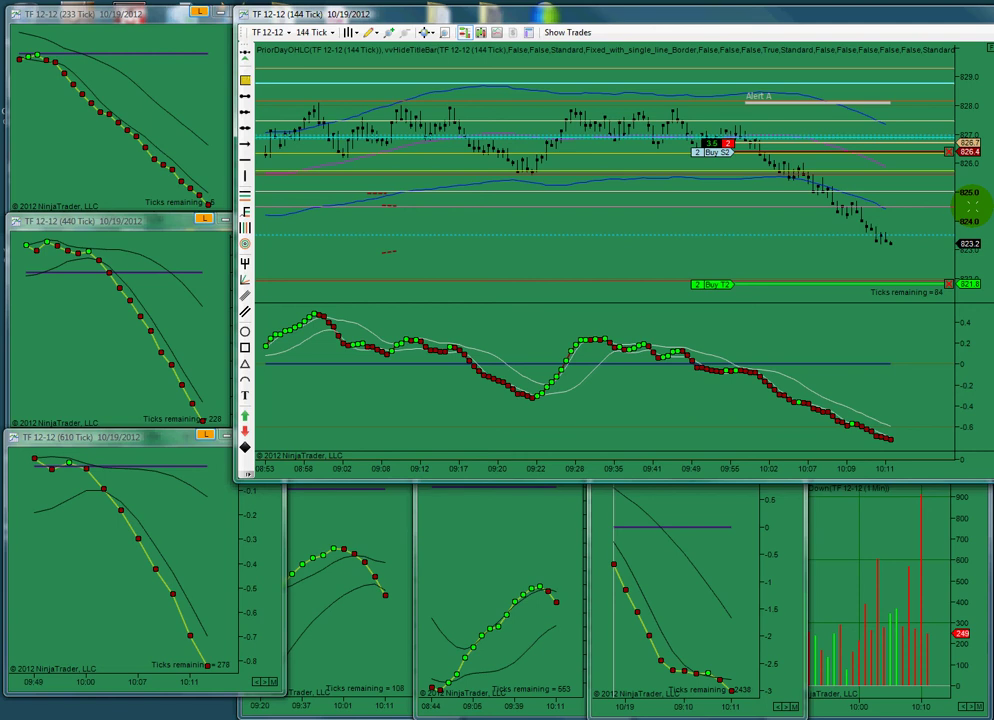
pyautogui.moveTo(970, 205); pyautogui.dragTo(970, 156)
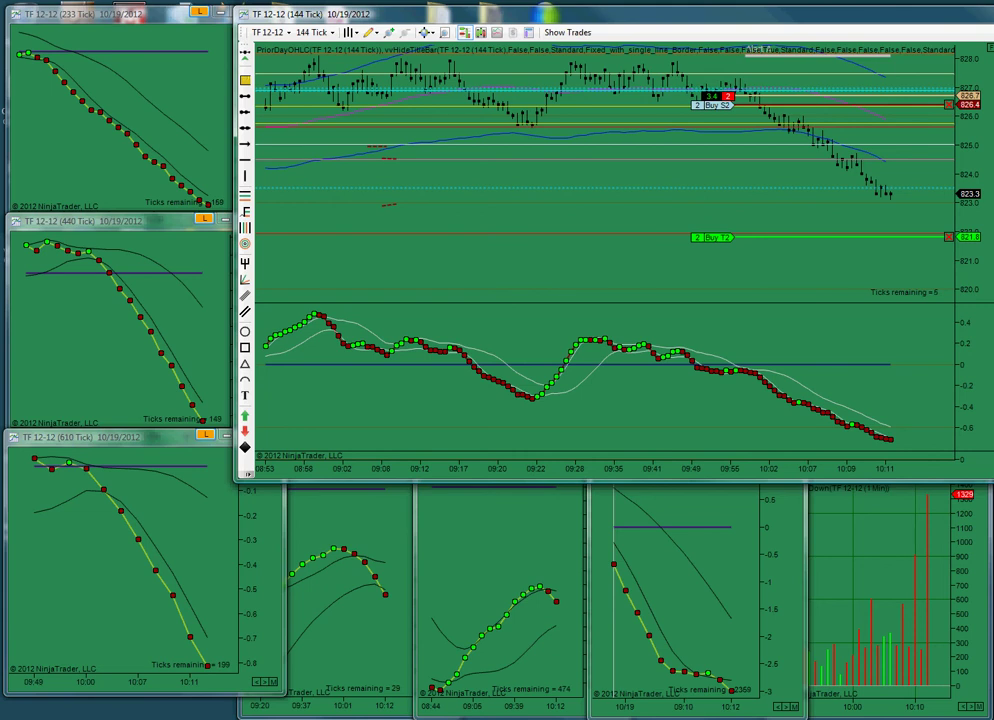
pyautogui.middleClick(928, 231)
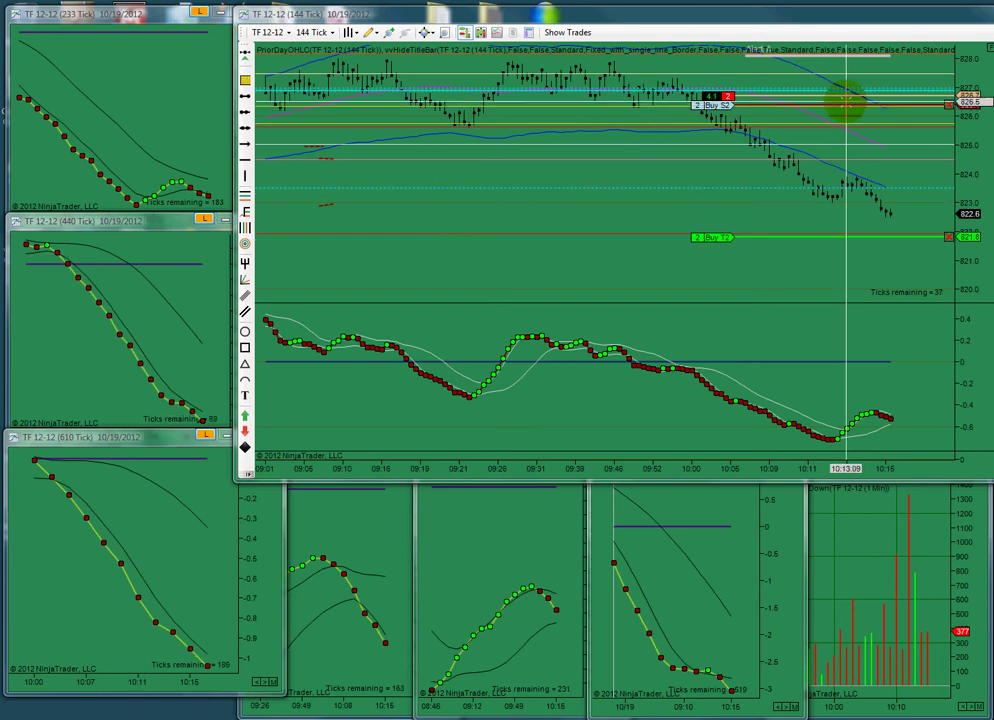
# - Lower the Buy S2 stop to 824.0 and the Buy T2 profit target to 820.8
pyautogui.moveTo(848, 104); pyautogui.dragTo(846, 164)
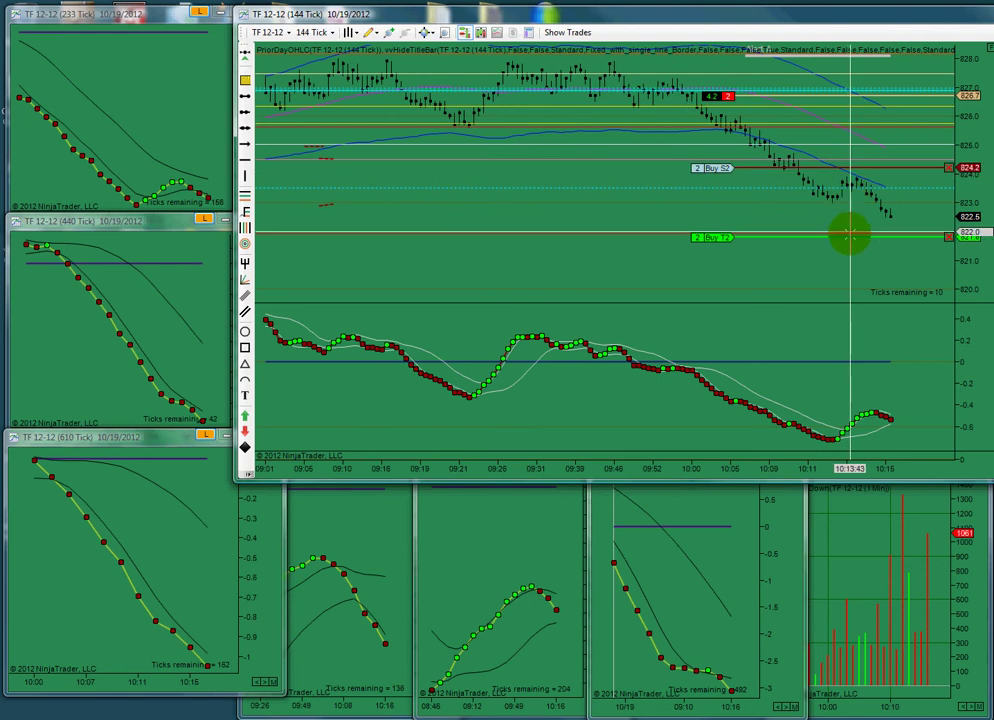
pyautogui.moveTo(848, 238); pyautogui.dragTo(851, 280)
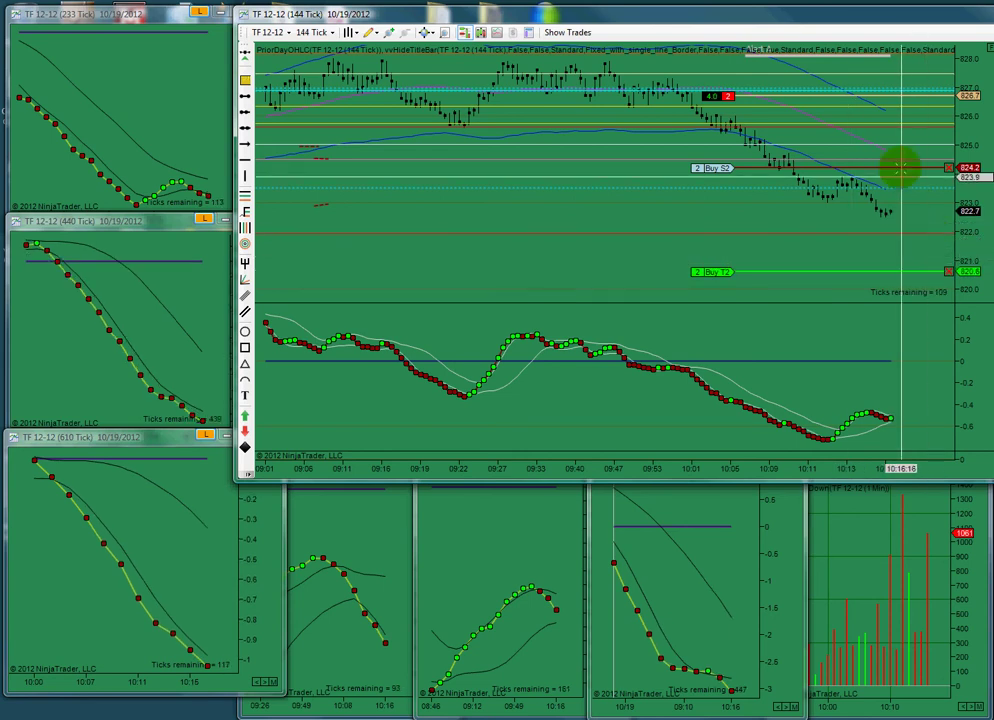
pyautogui.moveTo(900, 168); pyautogui.dragTo(899, 180)
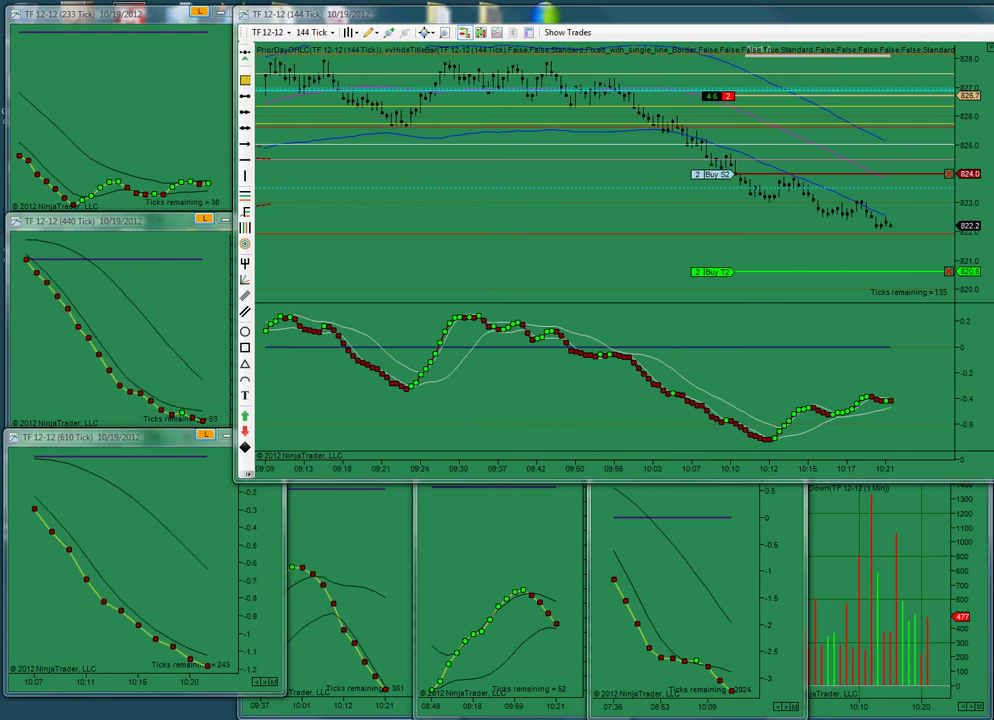
# - Using the crosshair to read prices, lower the Buy S2 stop from 824.0 to 823.2
pyautogui.middleClick(893, 243)
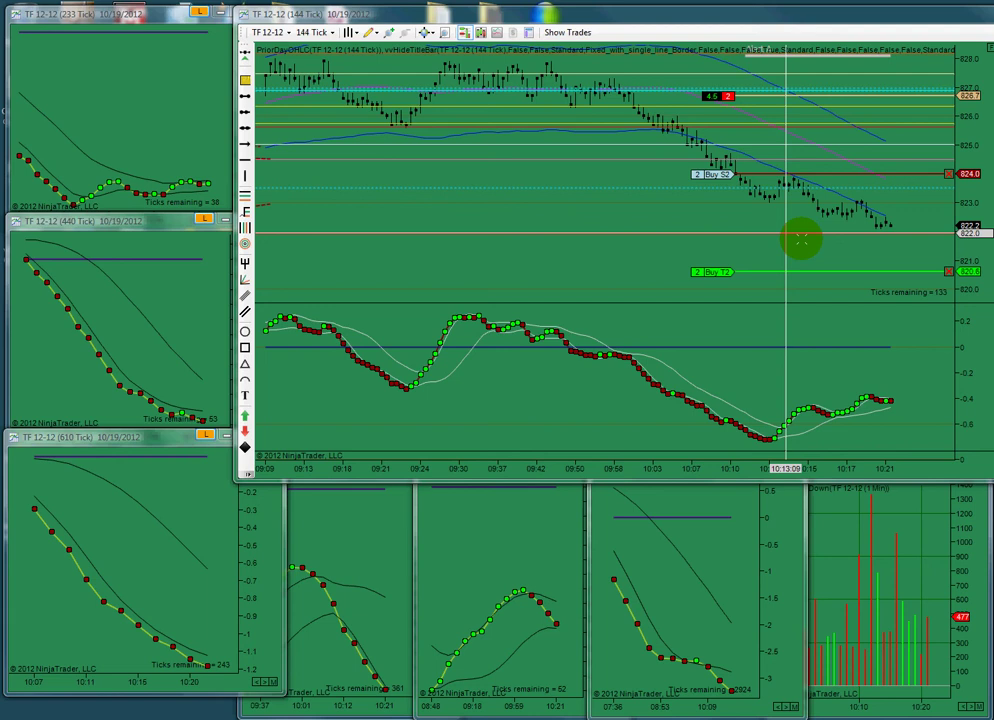
pyautogui.middleClick(878, 232)
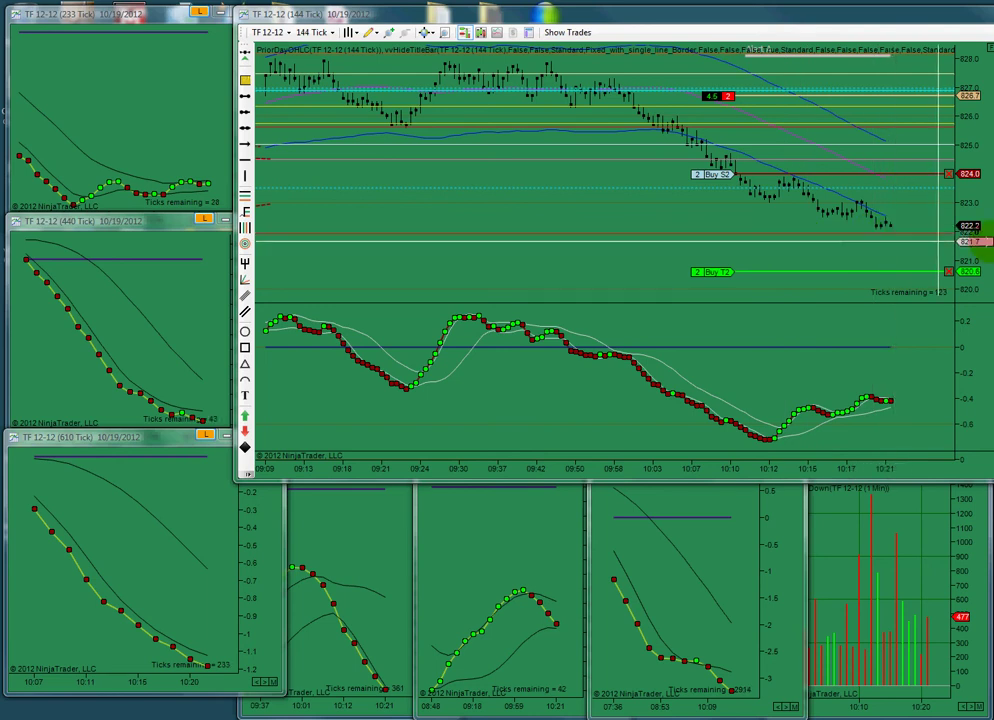
pyautogui.middleClick(889, 234)
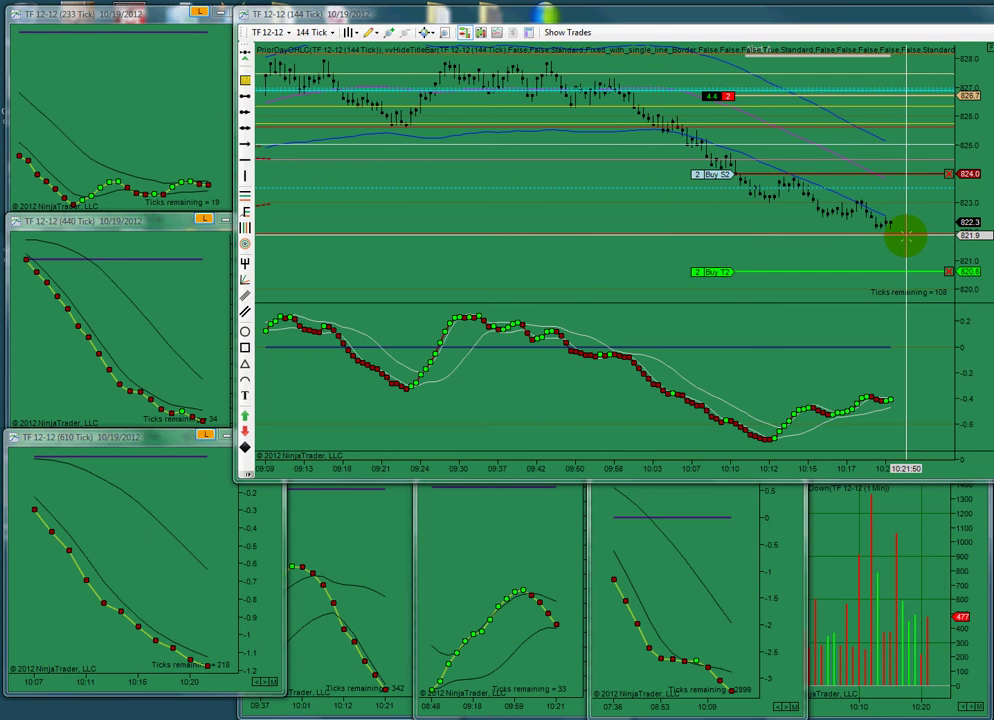
pyautogui.middleClick(927, 272)
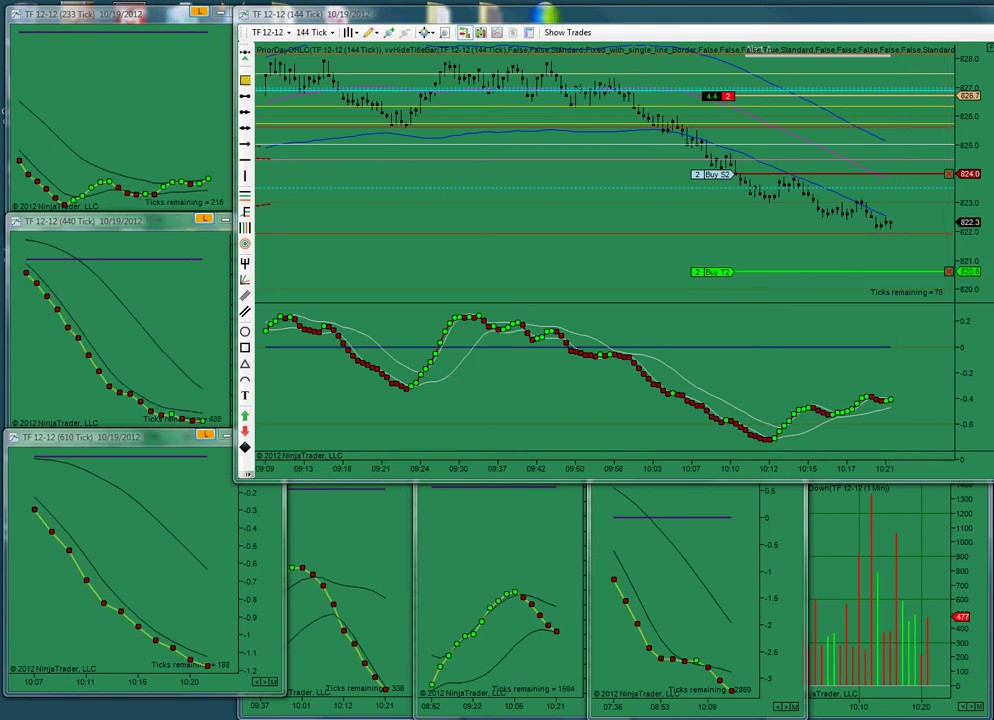
pyautogui.middleClick(872, 195)
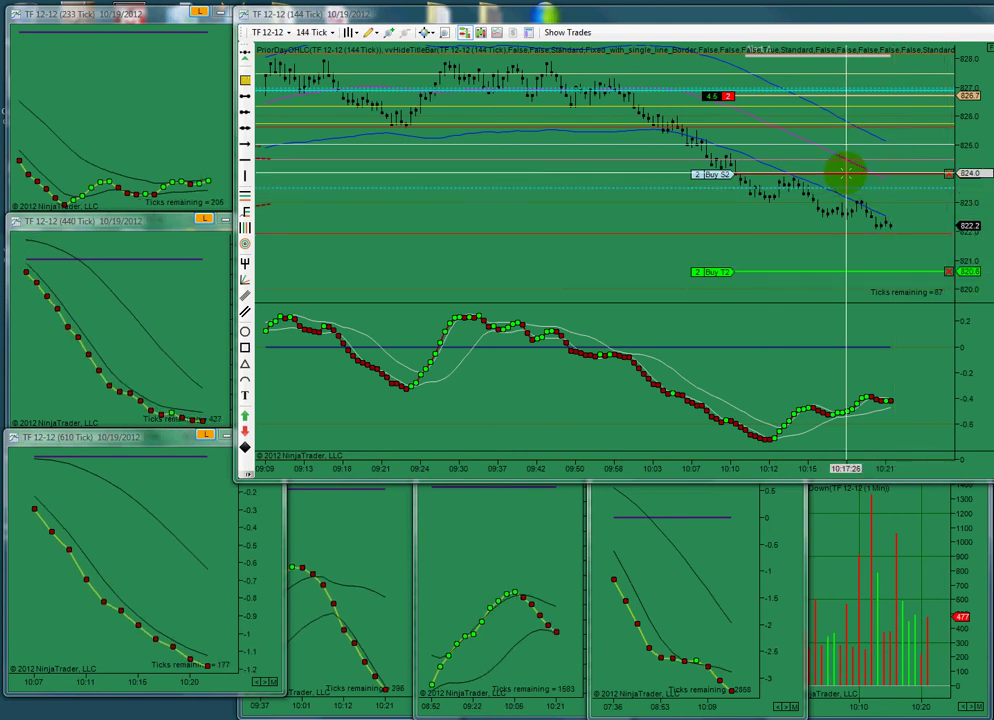
pyautogui.middleClick(845, 184)
pyautogui.moveTo(840, 189); pyautogui.dragTo(840, 198)
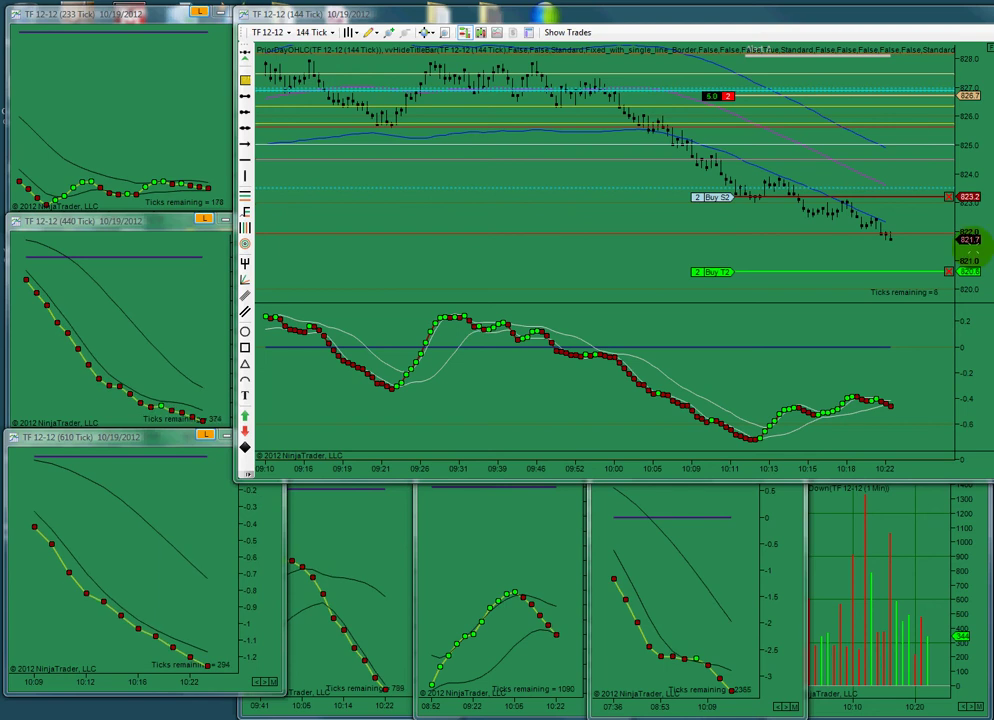
pyautogui.middleClick(916, 234)
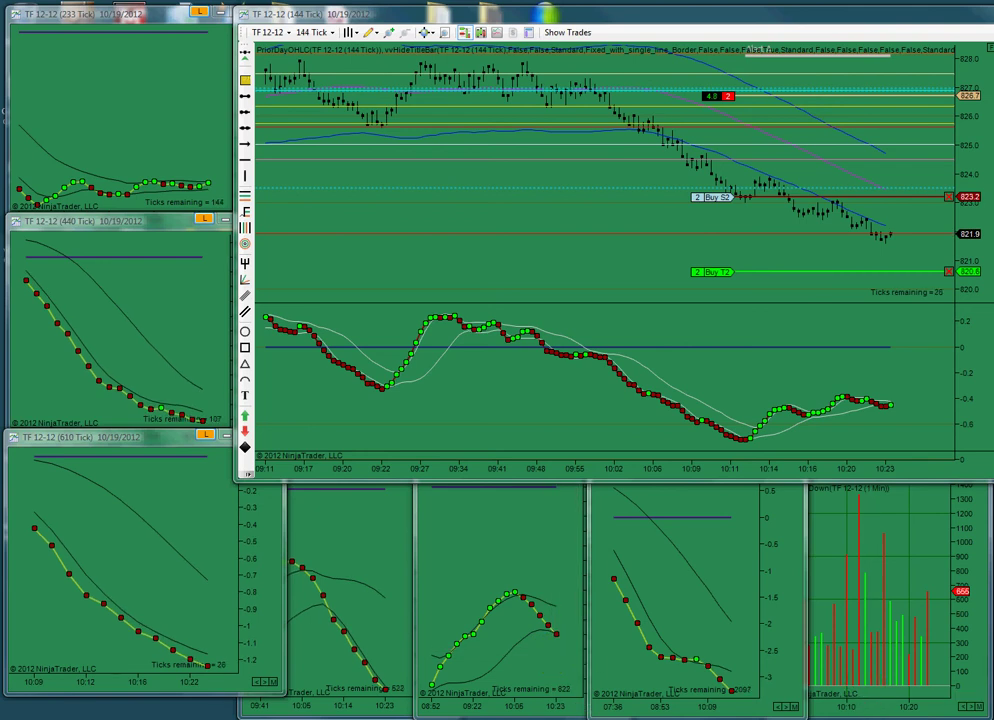
pyautogui.click(828, 206)
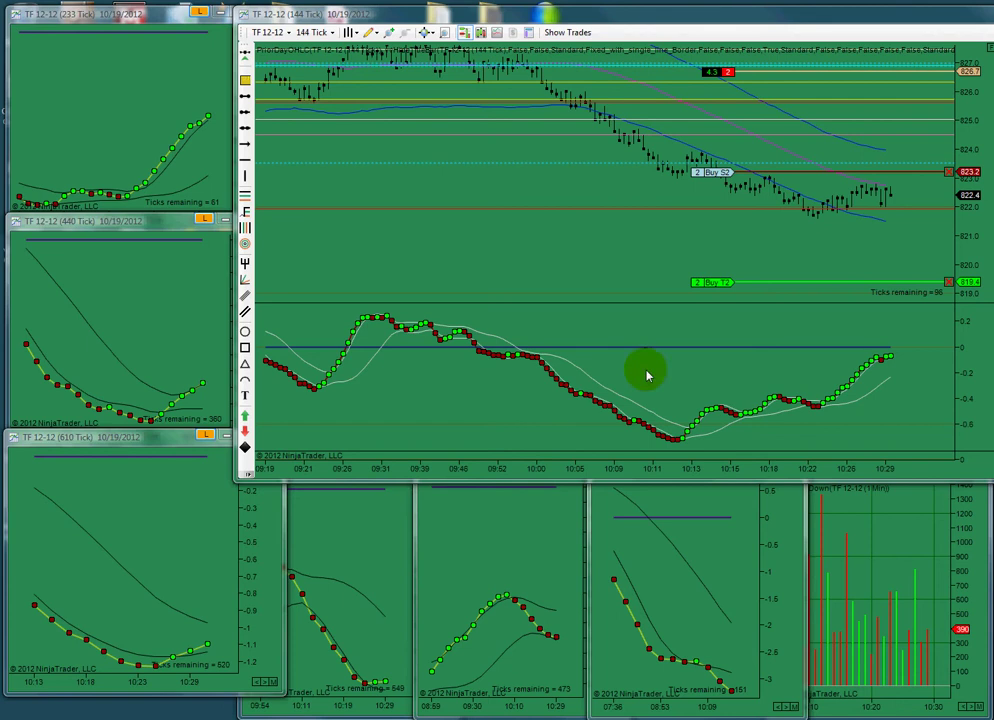
# - Turn on the linked crosshair and plot the session's trades with entry, stop and target markers
pyautogui.middleClick(240, 528)
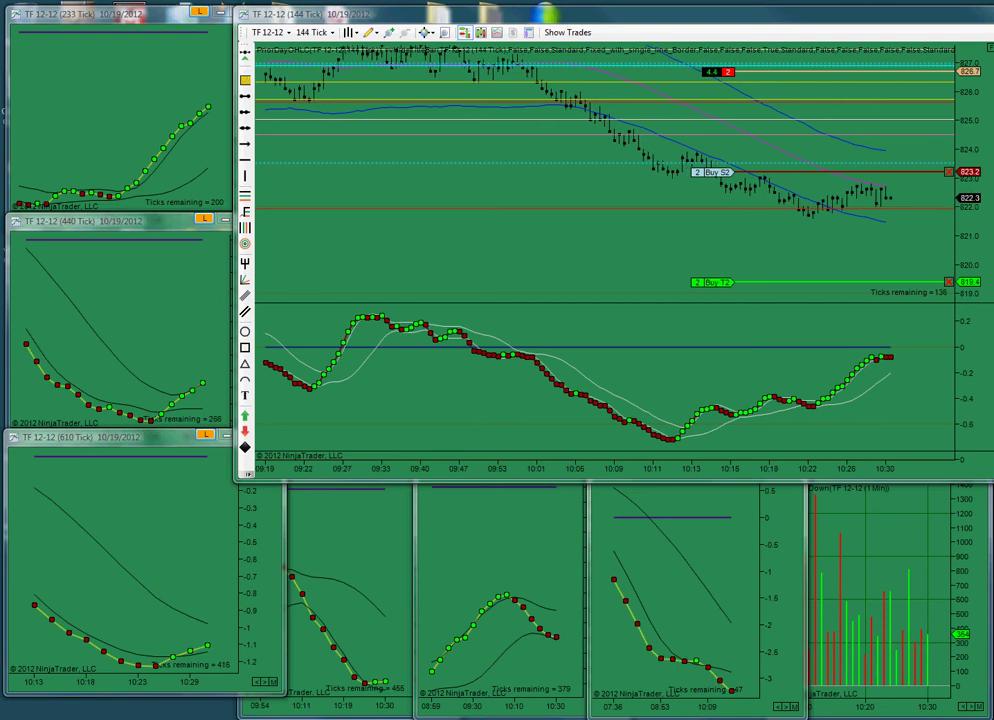
pyautogui.middleClick(938, 207)
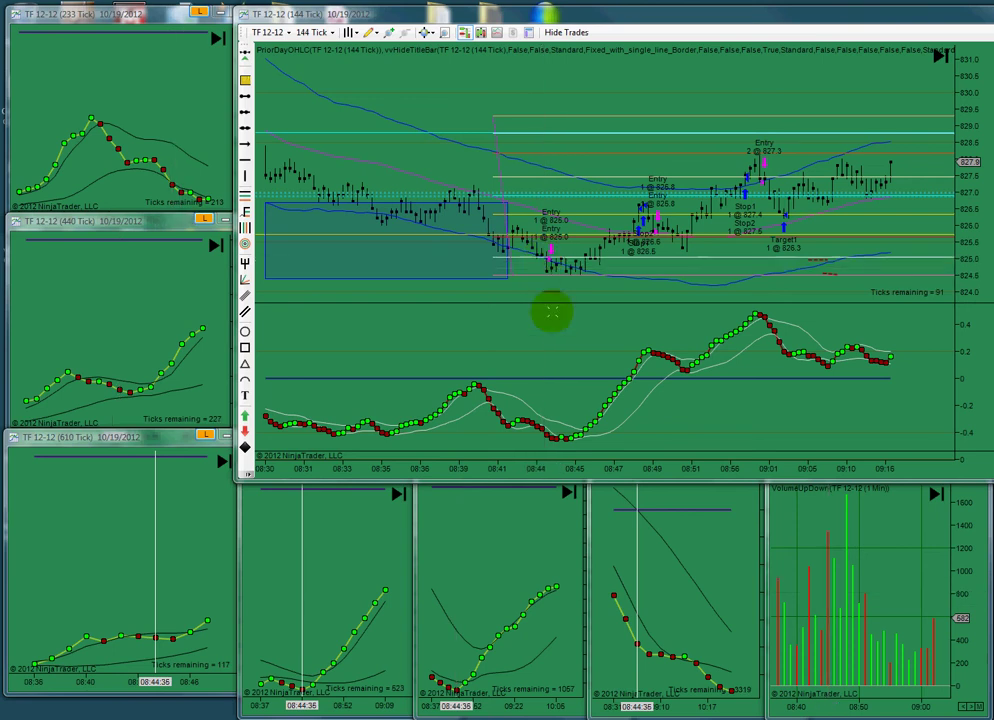
# - Sync the linked charts to the 08:40 bar and compress the 144-tick chart's bars to show more history
pyautogui.moveTo(492, 268)
pyautogui.mouseDown()
pyautogui.moveTo(535, 270)
pyautogui.moveTo(511, 270)
pyautogui.moveTo(528, 274)
pyautogui.mouseUp()
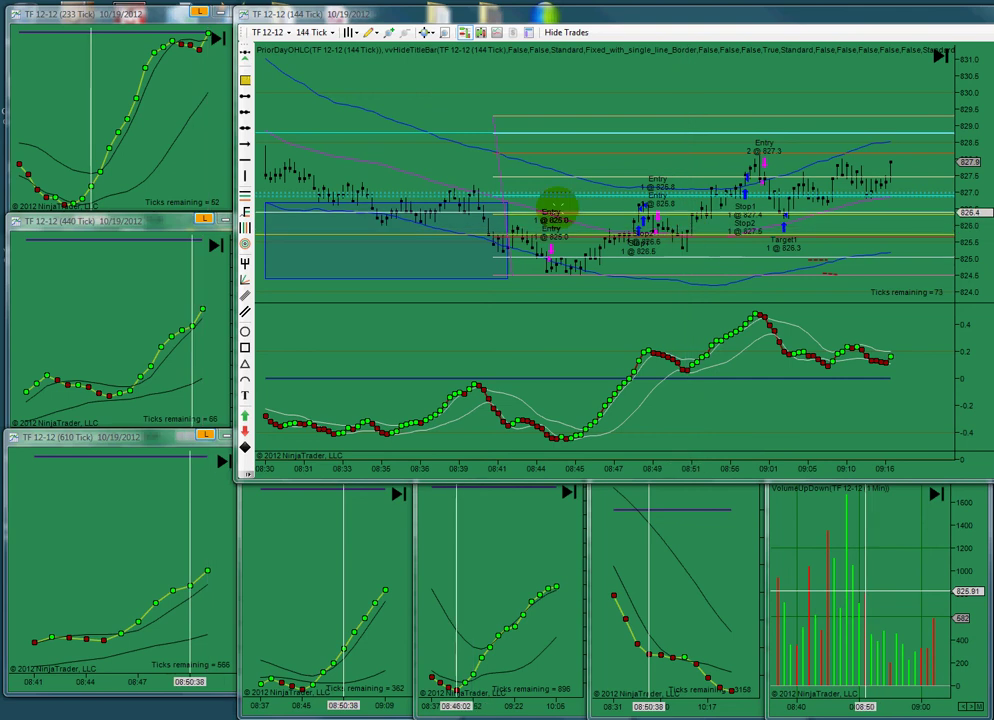
pyautogui.click(465, 202)
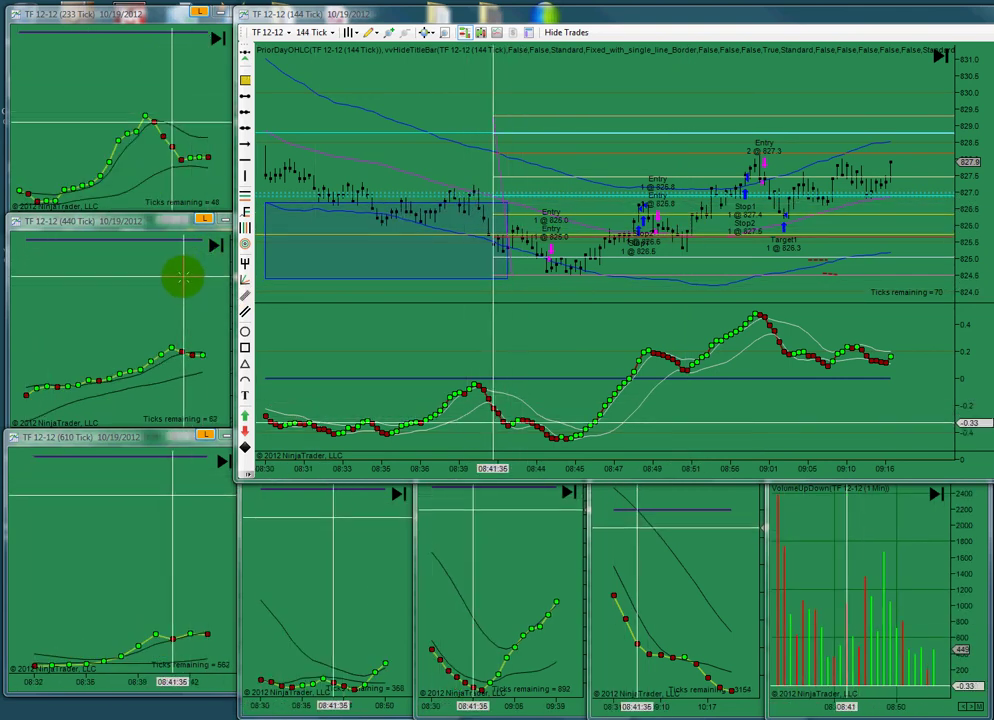
pyautogui.click(415, 277)
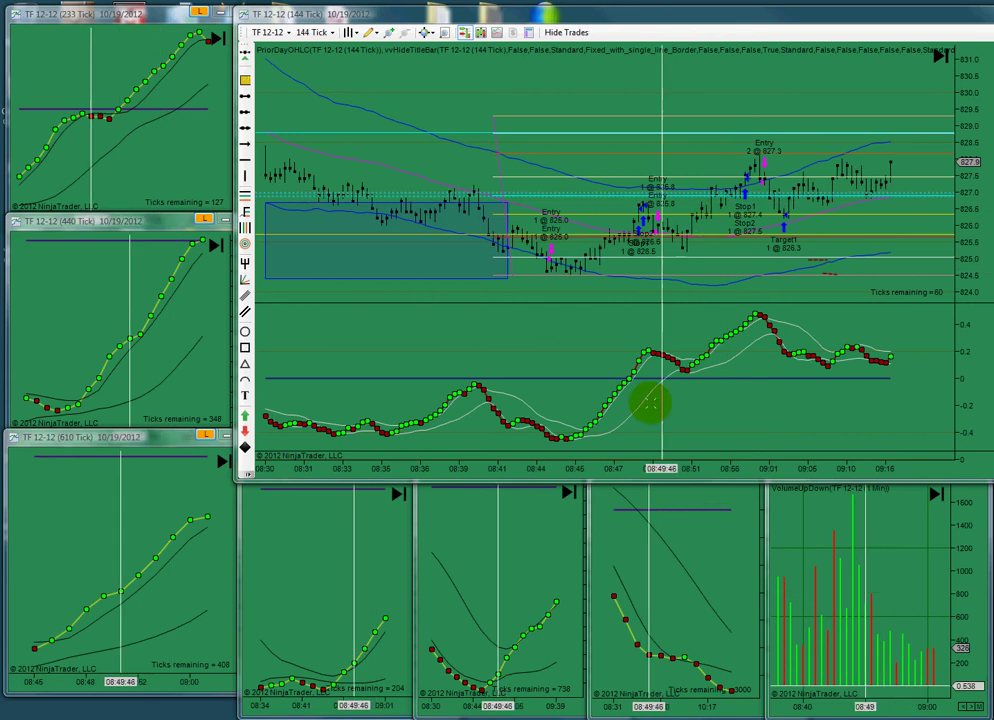
pyautogui.moveTo(648, 468)
pyautogui.mouseDown()
pyautogui.moveTo(697, 468)
pyautogui.moveTo(654, 468)
pyautogui.mouseUp()
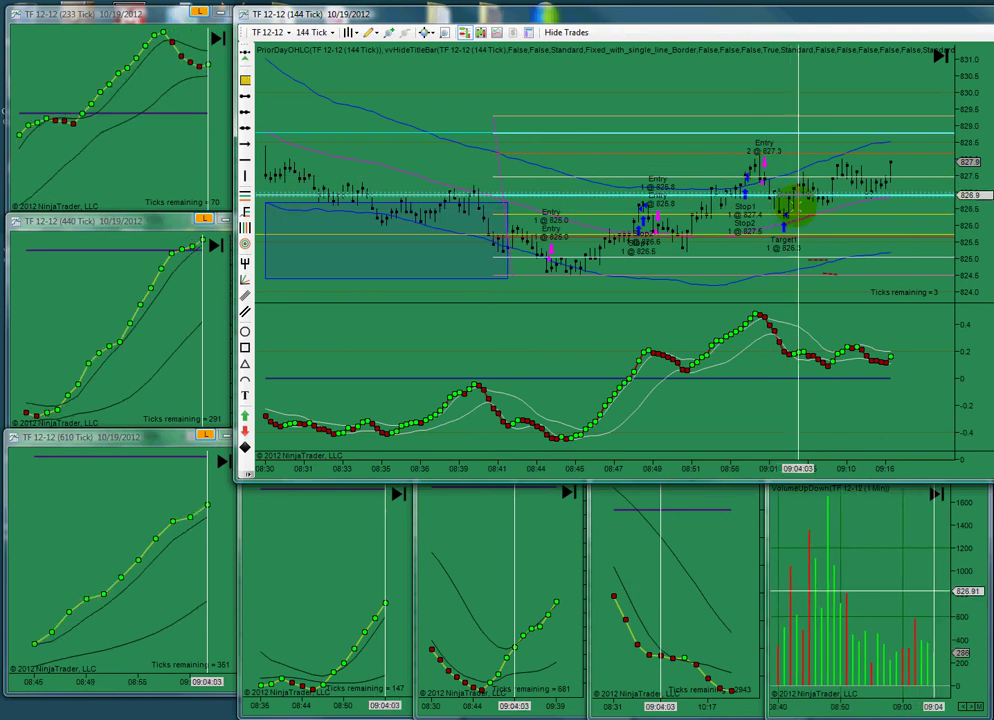
# - Pan the 144-tick chart forward to 09:36, revealing the later two-contract entry at 827.1
pyautogui.moveTo(763, 402); pyautogui.dragTo(663, 416)
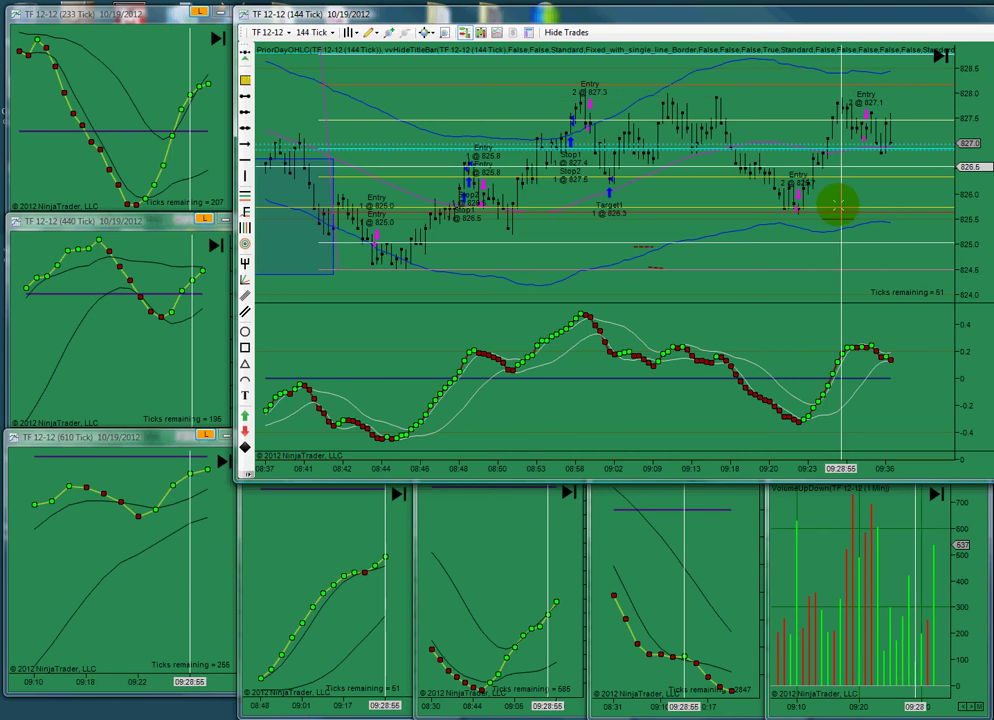
# - Pan the 144-tick chart back and forth through the session, ending on bars near 10:34
pyautogui.moveTo(819, 287); pyautogui.dragTo(609, 301)
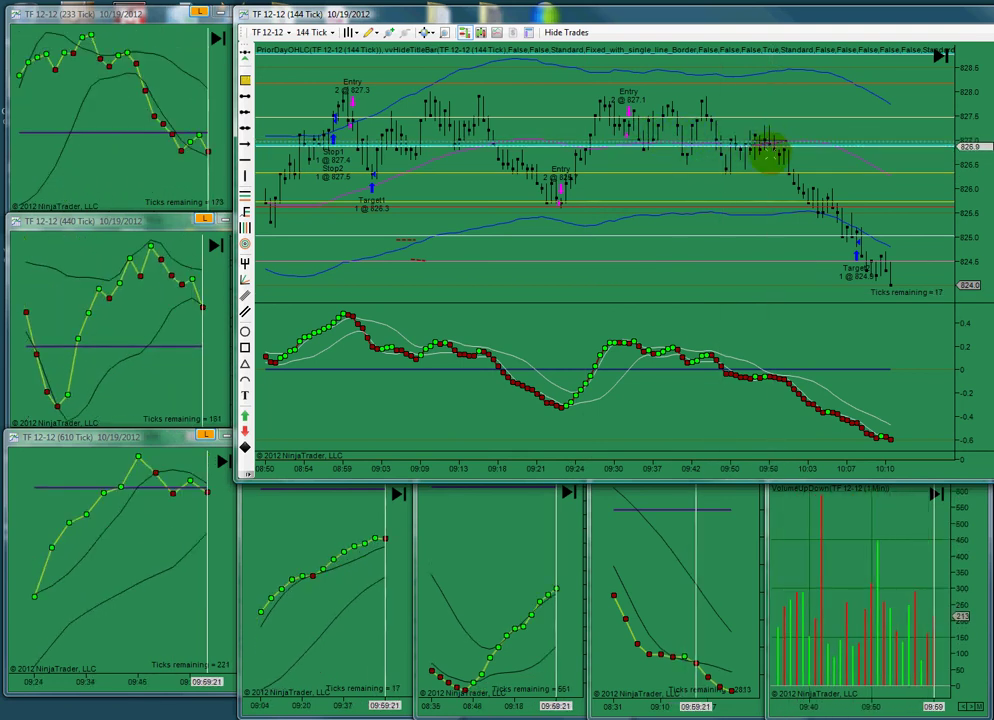
pyautogui.moveTo(699, 282); pyautogui.dragTo(570, 288)
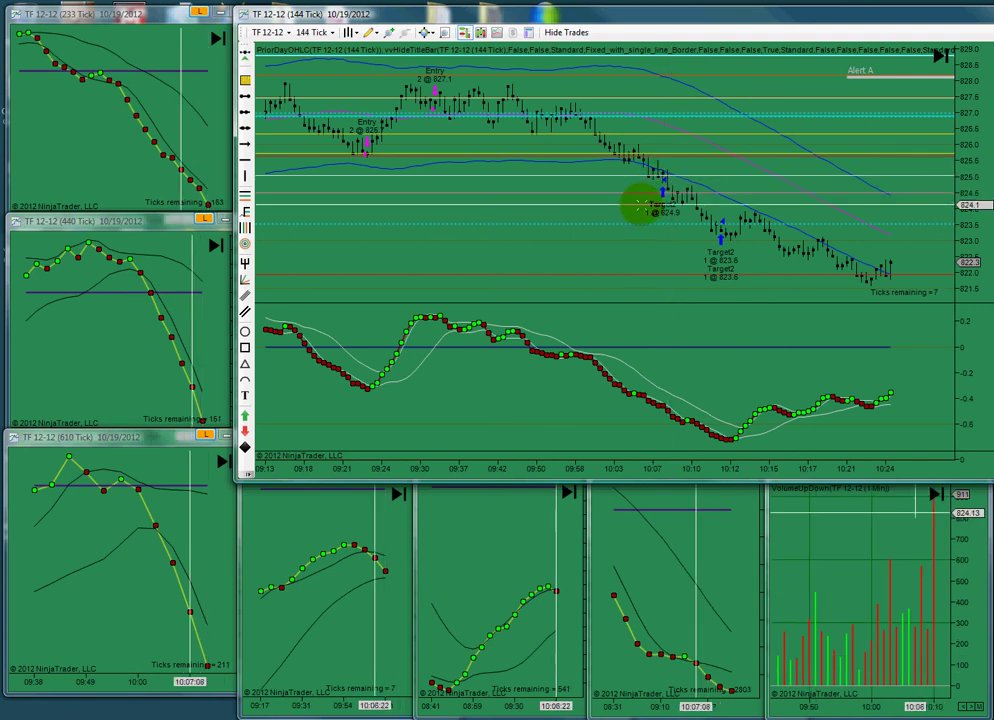
pyautogui.moveTo(628, 328); pyautogui.dragTo(834, 326)
pyautogui.moveTo(638, 322); pyautogui.dragTo(772, 326)
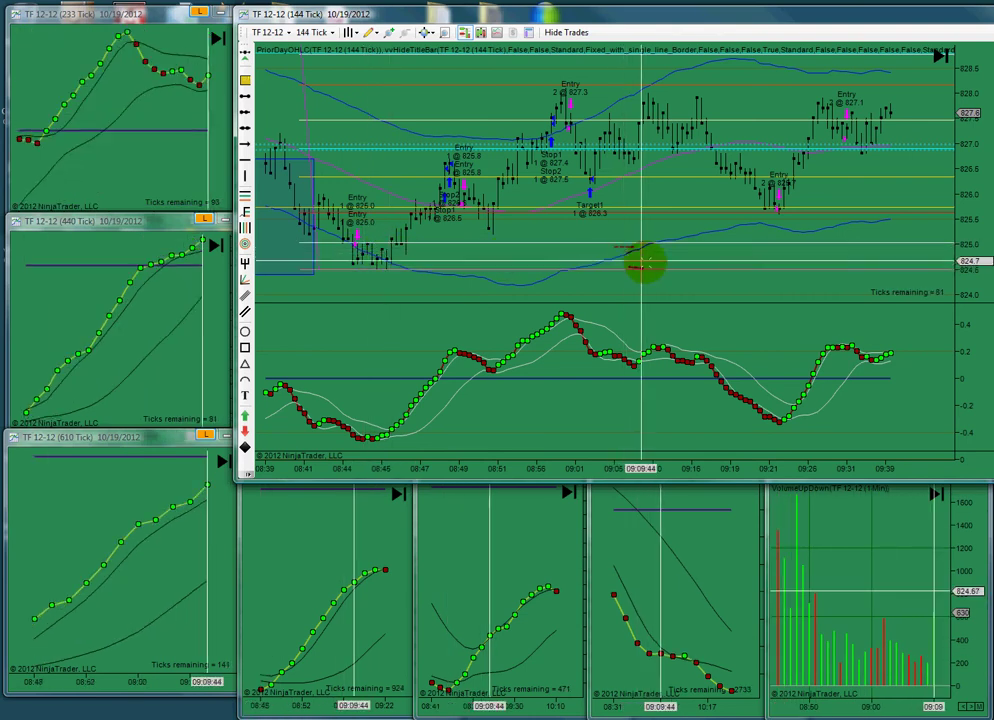
pyautogui.moveTo(726, 327); pyautogui.dragTo(570, 315)
pyautogui.moveTo(733, 325); pyautogui.dragTo(585, 298)
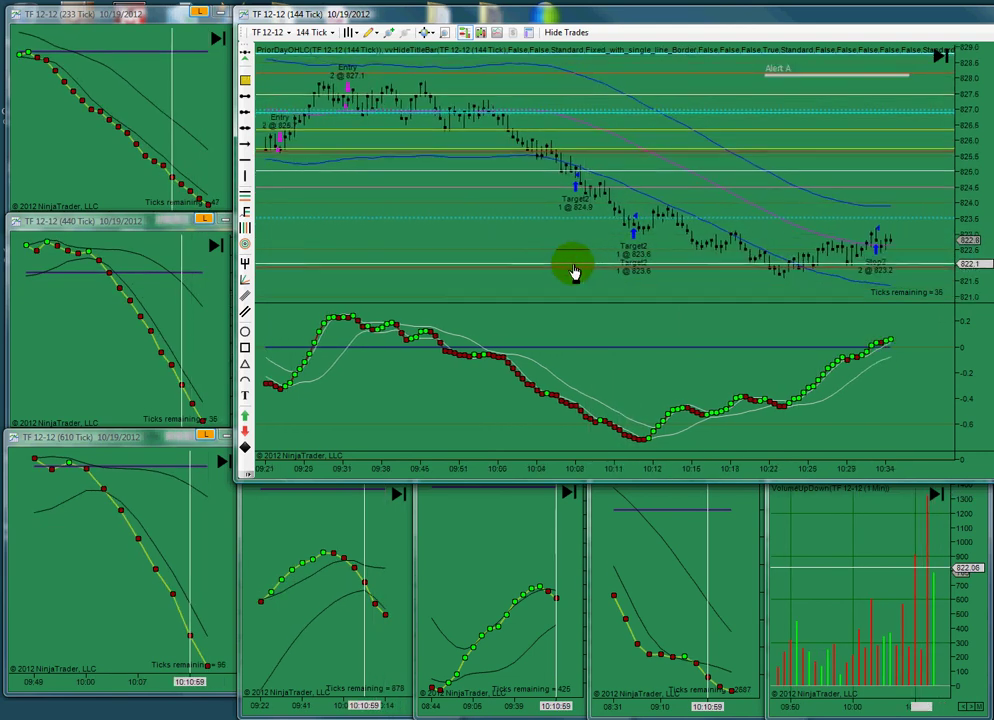
# - Scroll the 144-tick chart so it runs from about 09:31 to the latest bars
pyautogui.scroll(-2, 540, 270)
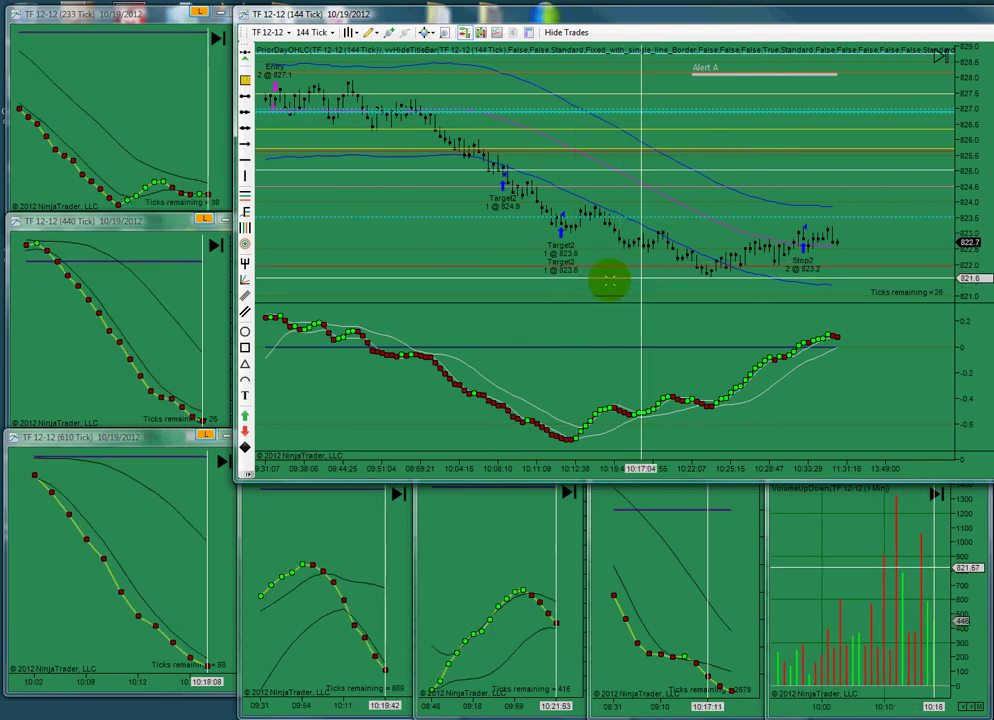
pyautogui.scroll(-3, 610, 277)
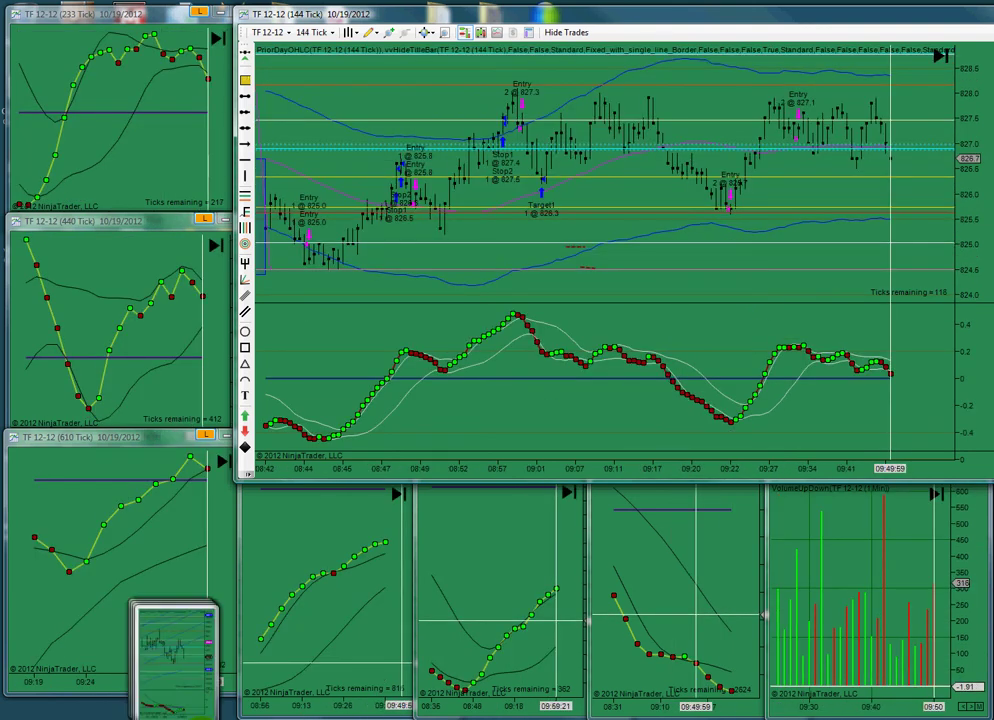
# - Bring the Control Center to the front and move it up, showing the six TF 12-12 executions
pyautogui.click(185, 712)
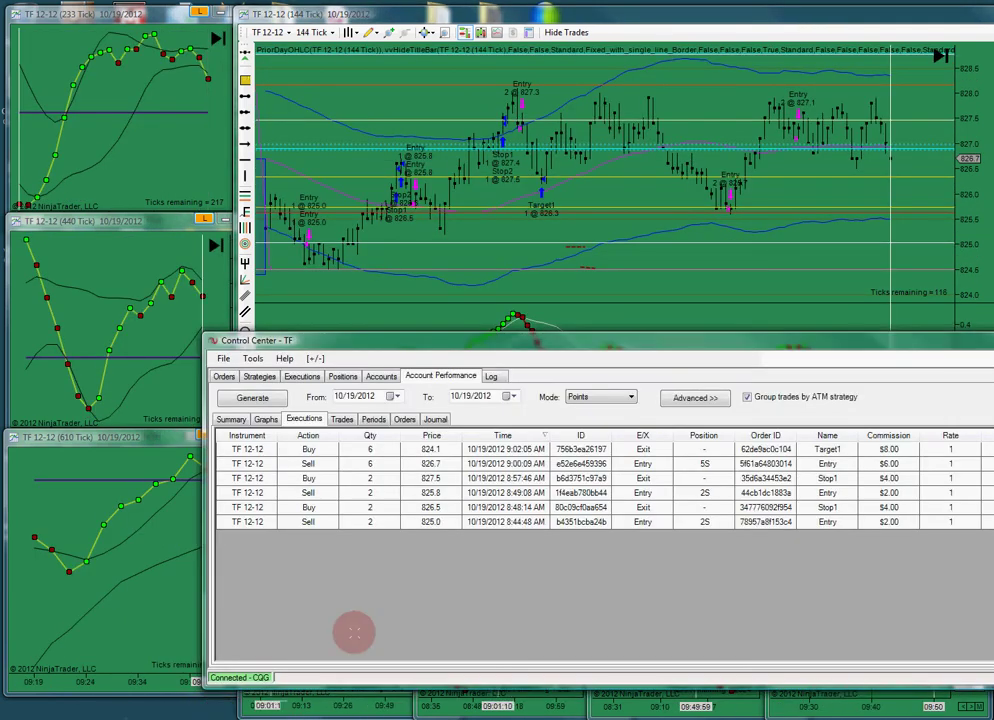
pyautogui.moveTo(637, 340); pyautogui.dragTo(655, 215)
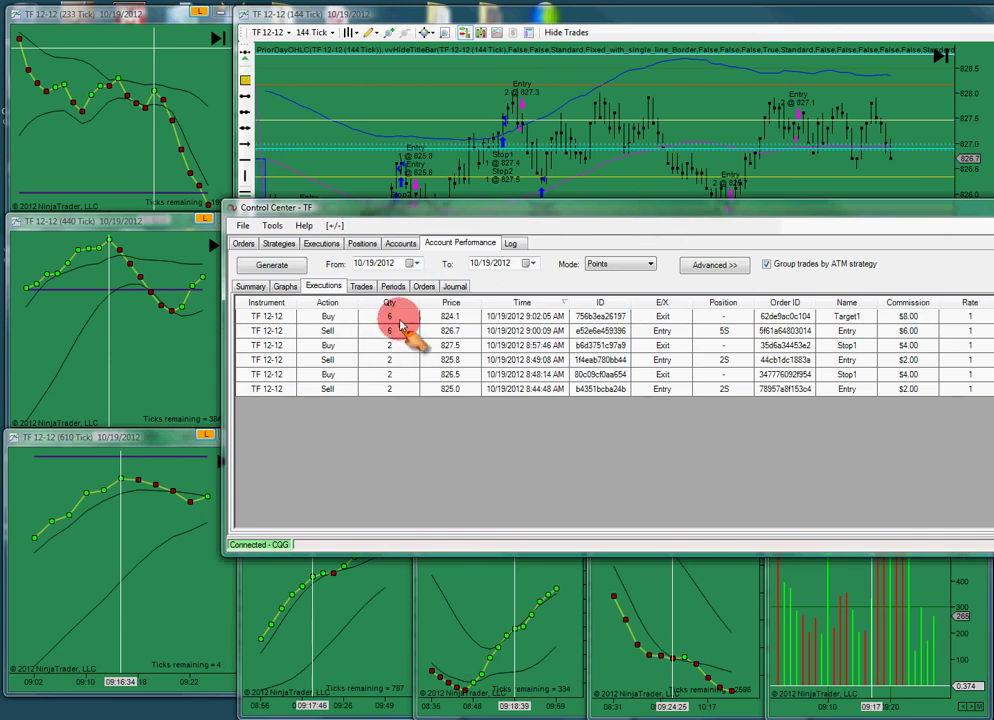
# - Browse the Orders and Summary reports, ending on Trades: three short TF trades, 8.74 cumulative profit
pyautogui.click(424, 287)
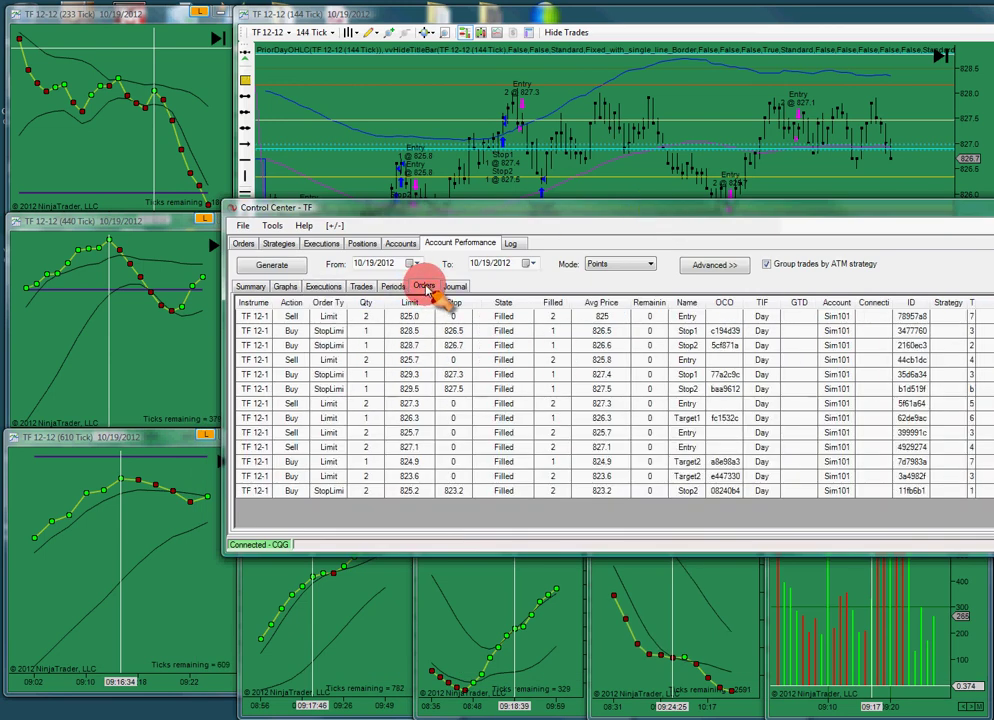
pyautogui.click(252, 287)
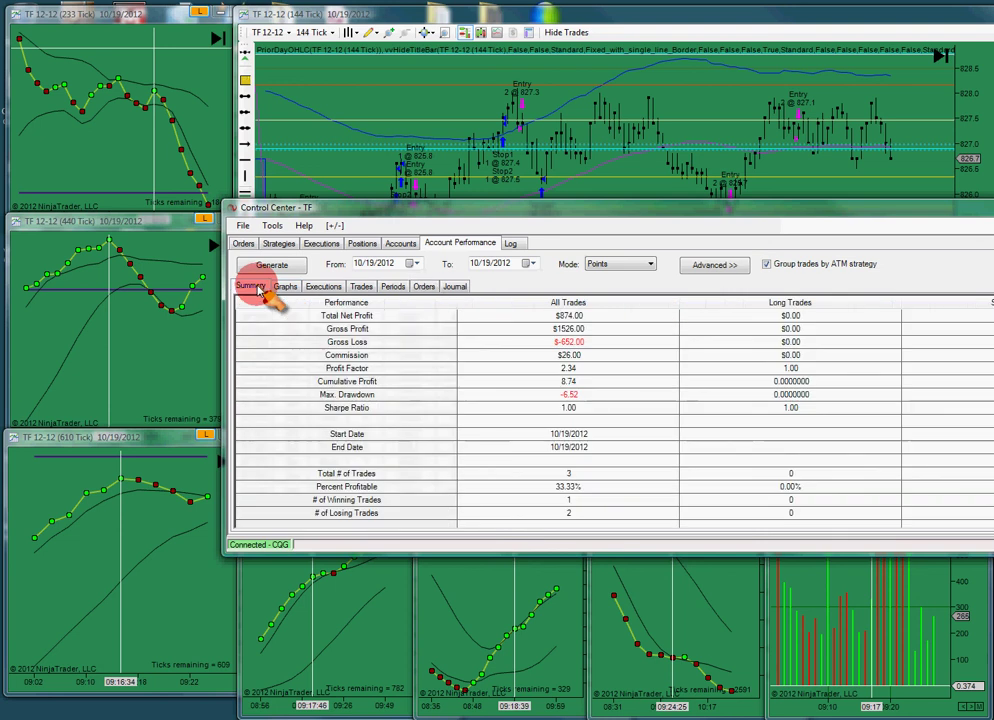
pyautogui.click(426, 290)
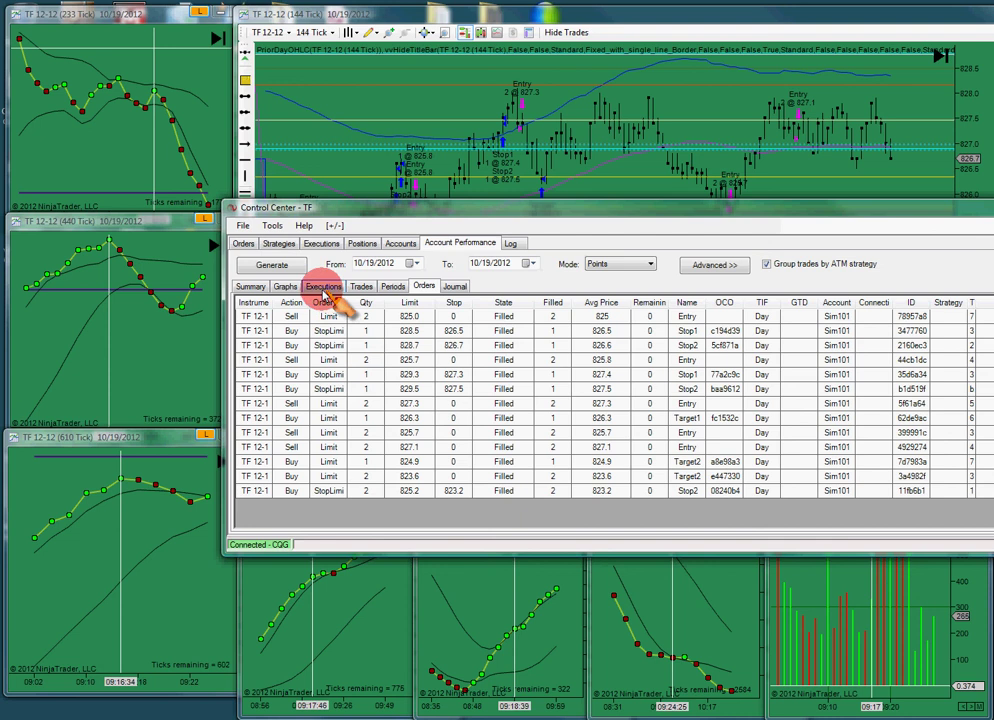
pyautogui.click(362, 287)
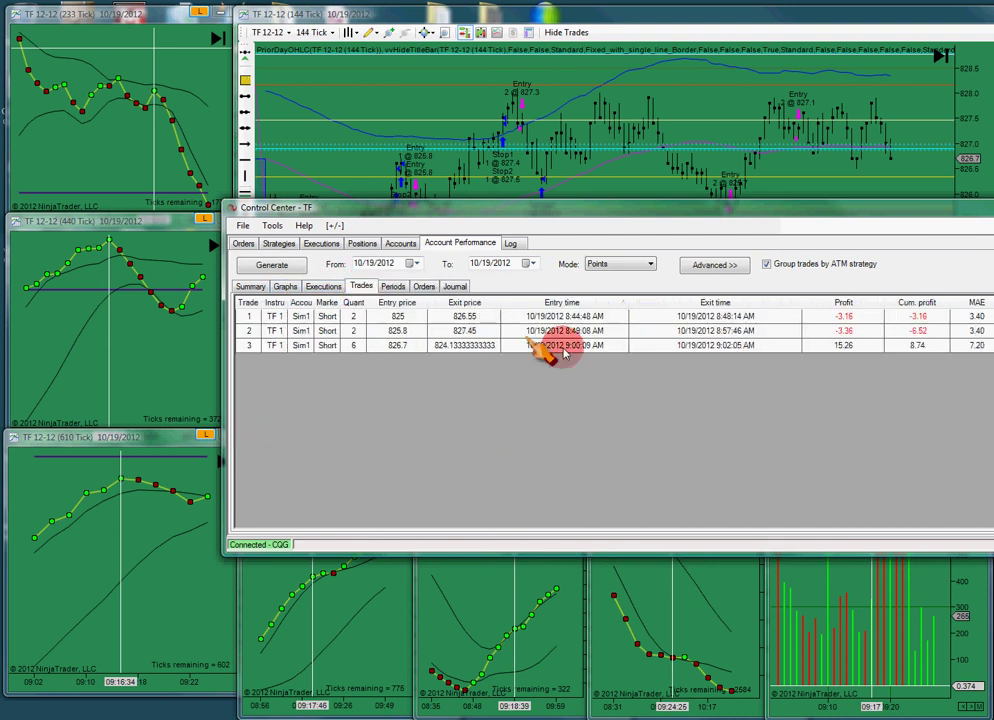